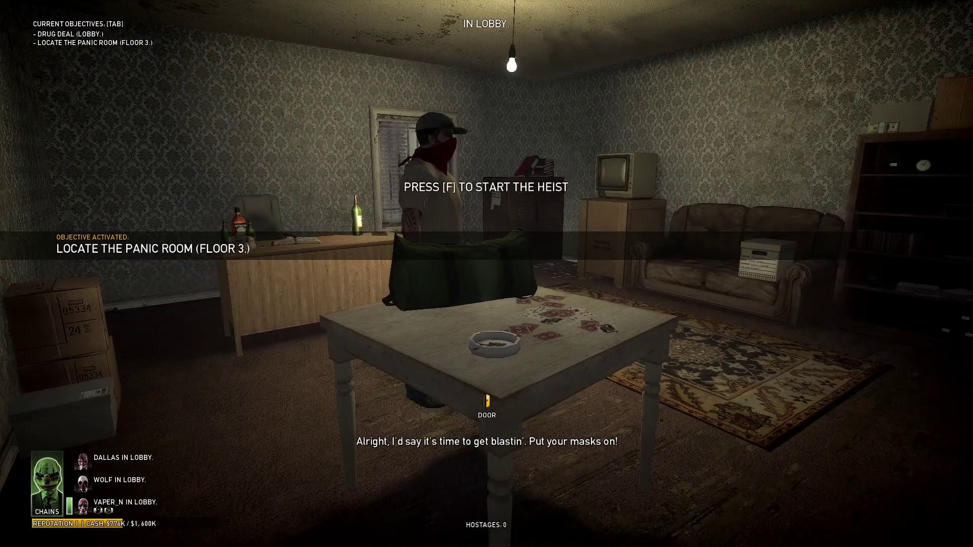
- Start the heist, shoot the masked guard, switch to the AMCAR-4 and clear the second-floor hallway
key(f)
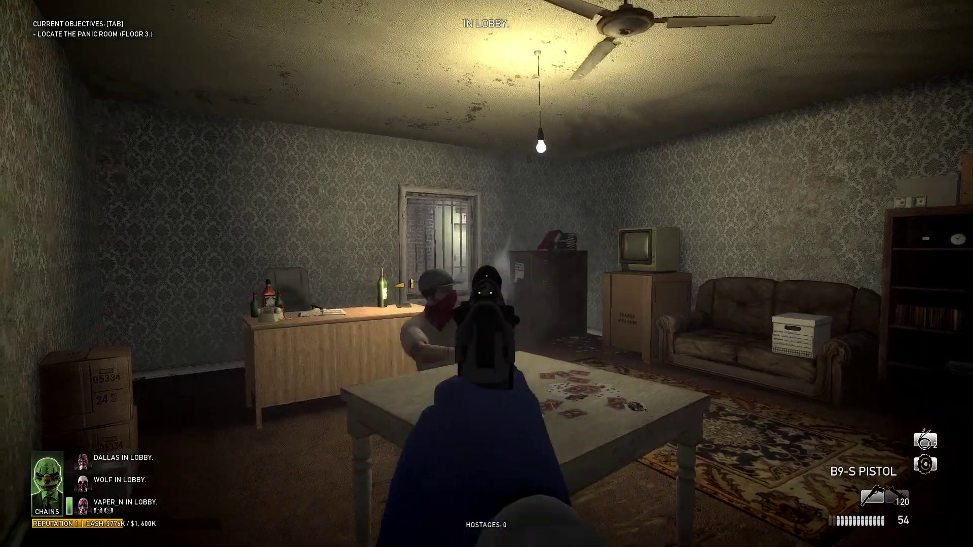
click(486, 274)
click(486, 274)
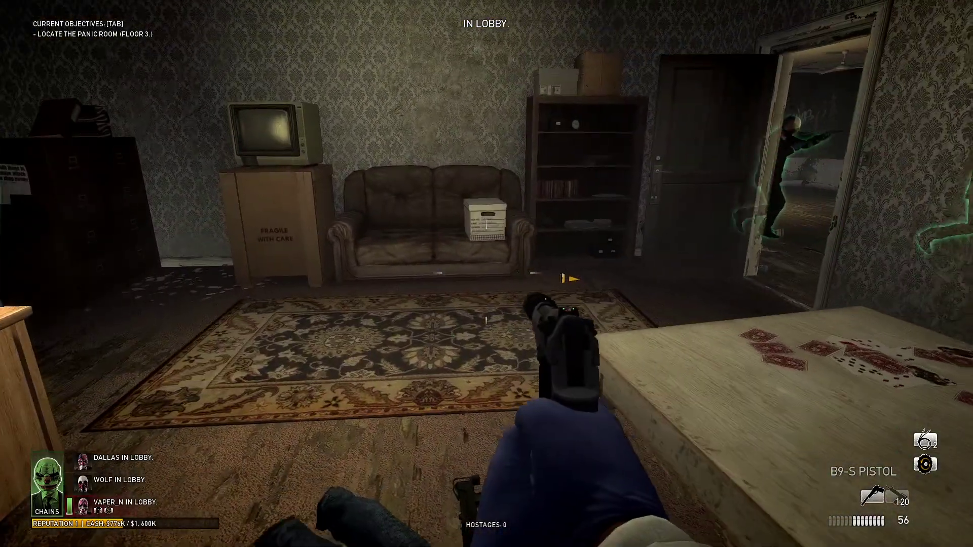
key(r)
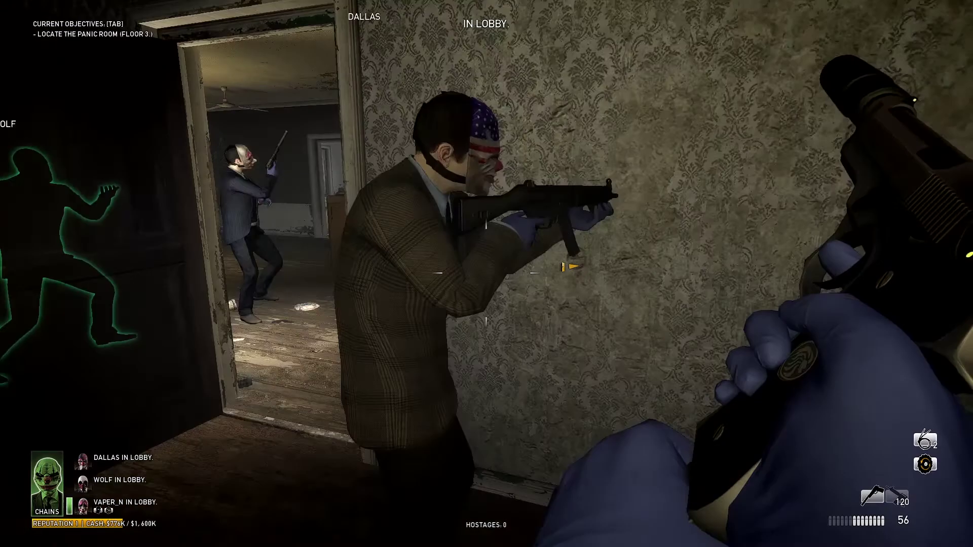
key(1)
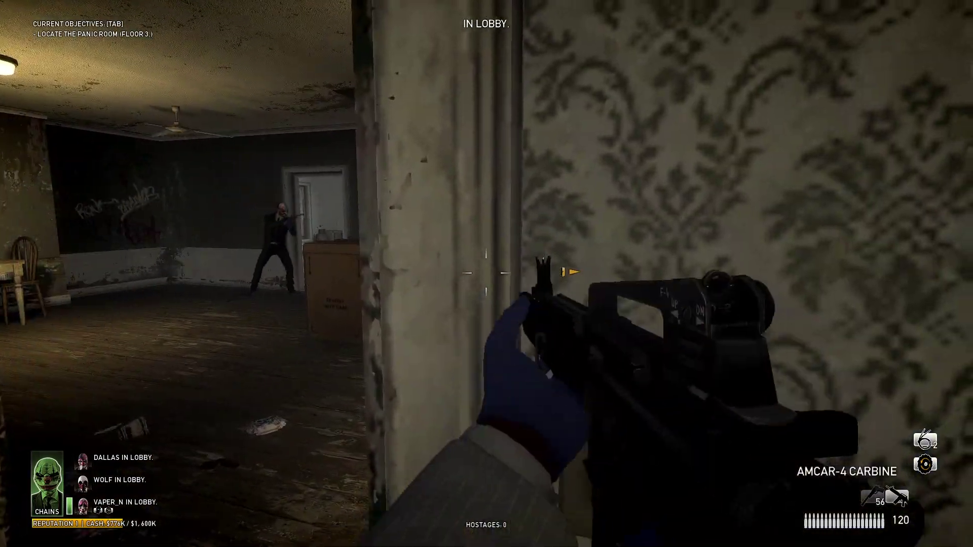
key(w)
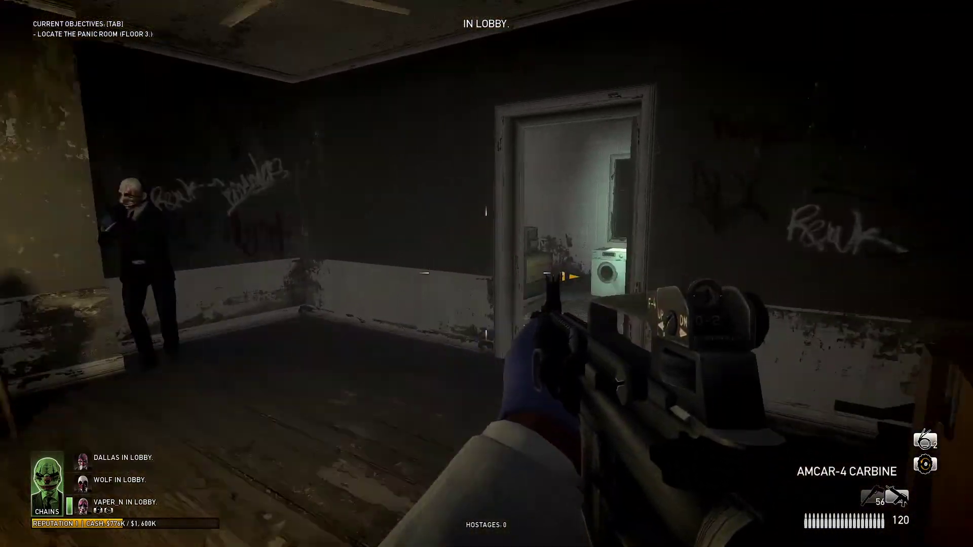
key(w)
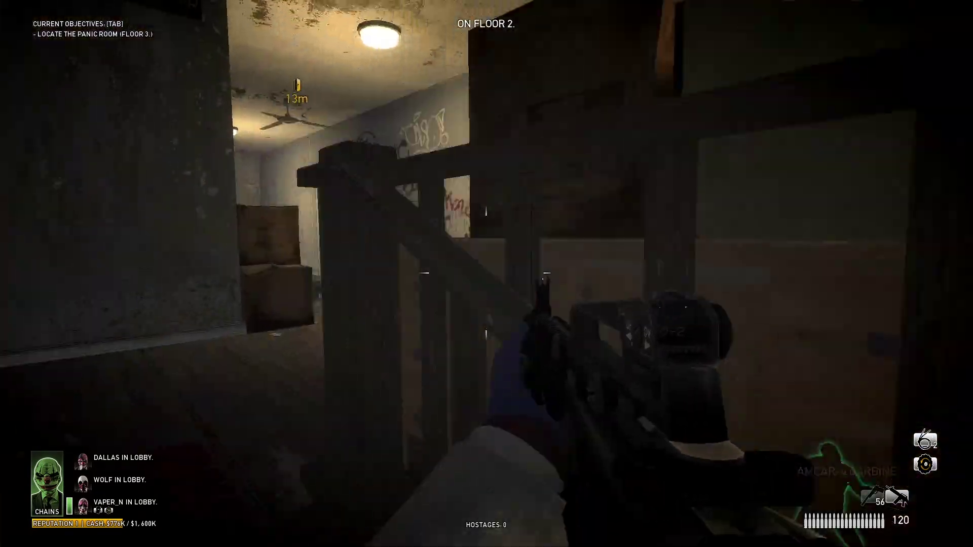
click(487, 274)
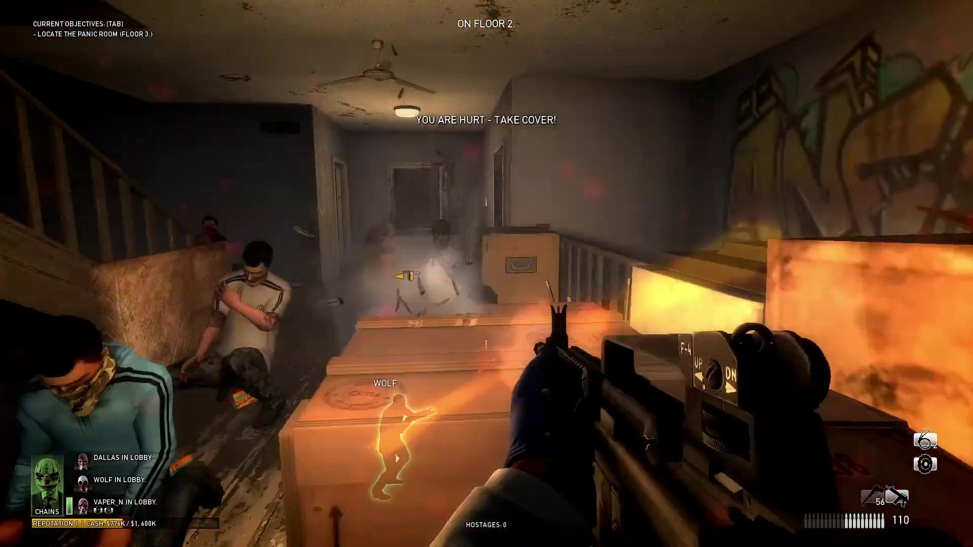
click(487, 274)
- Clear the side room and office, then fight through the kitchen to the stairwell
key(w)
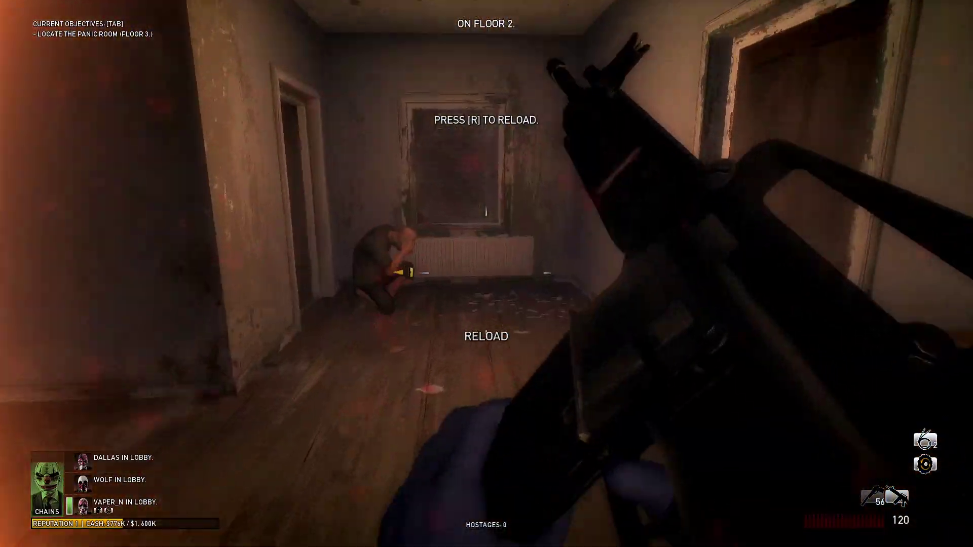
key(2)
click(486, 274)
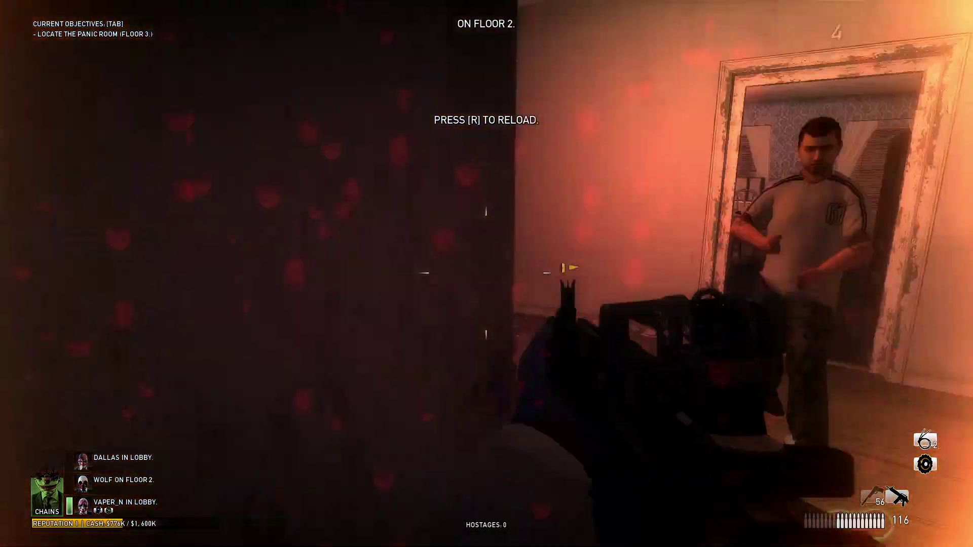
key(r)
key(w)
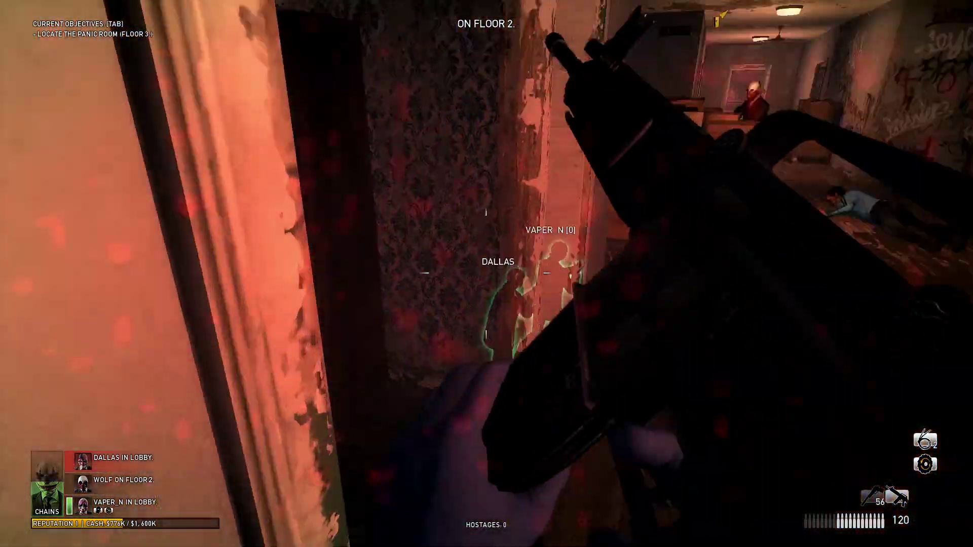
key(w)
click(487, 274)
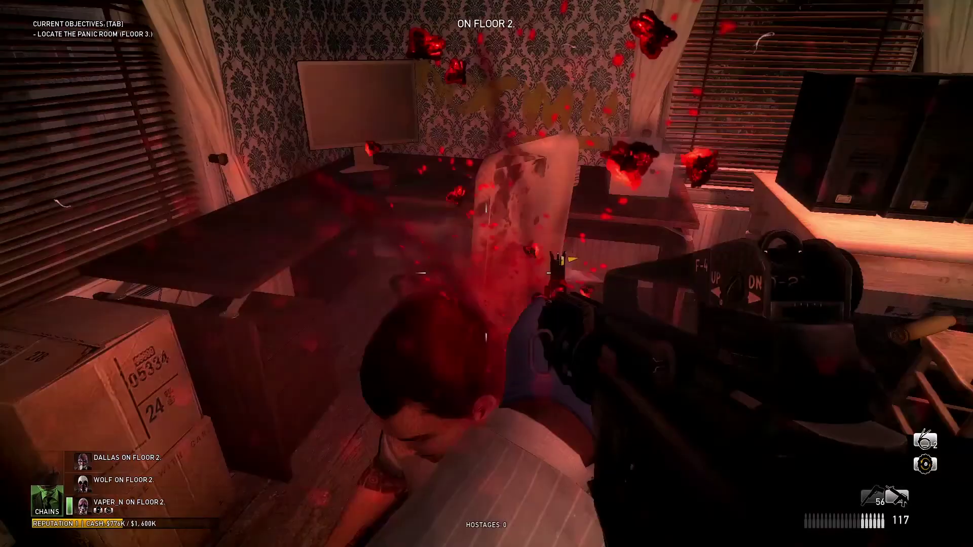
key(w)
click(486, 273)
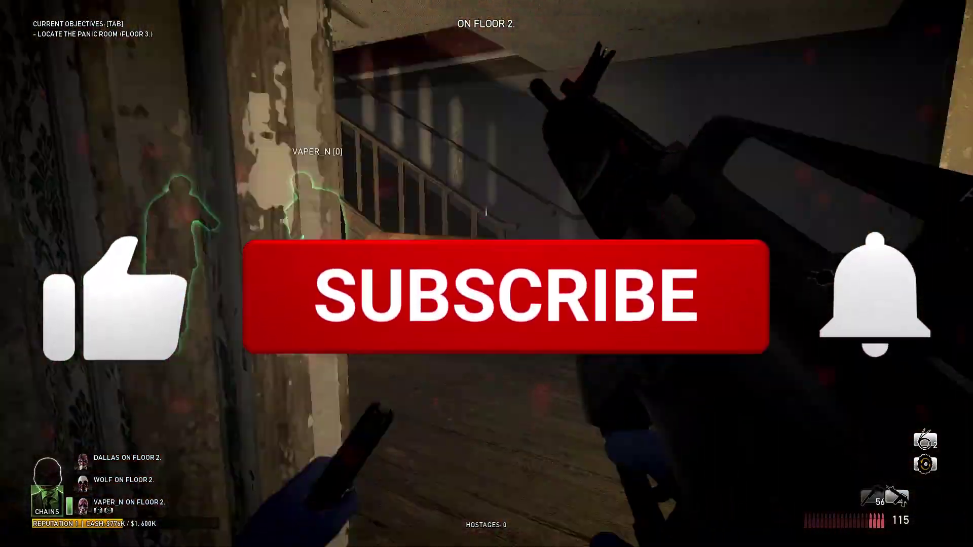
- Climb to the third floor and shoot the enemies in its rooms
key(w)
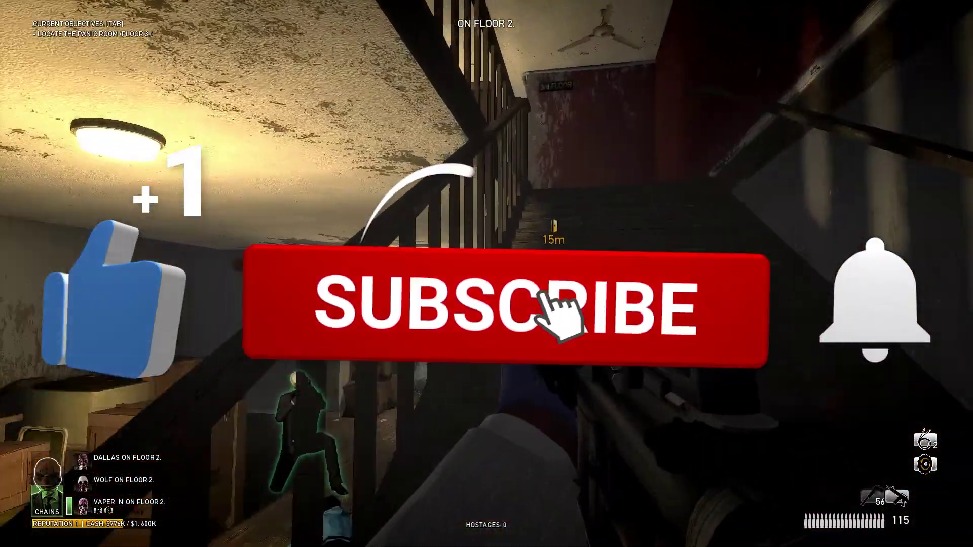
key(w)
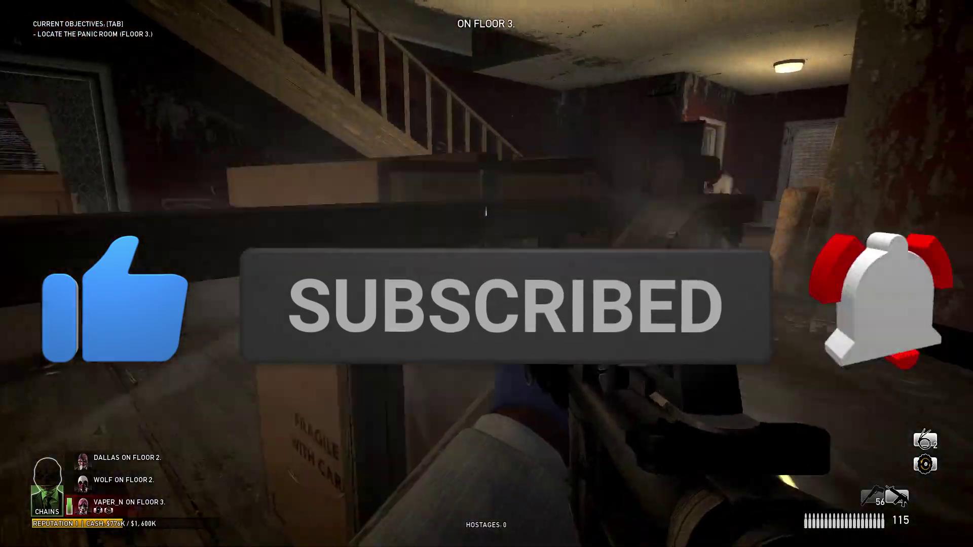
key(w)
click(486, 274)
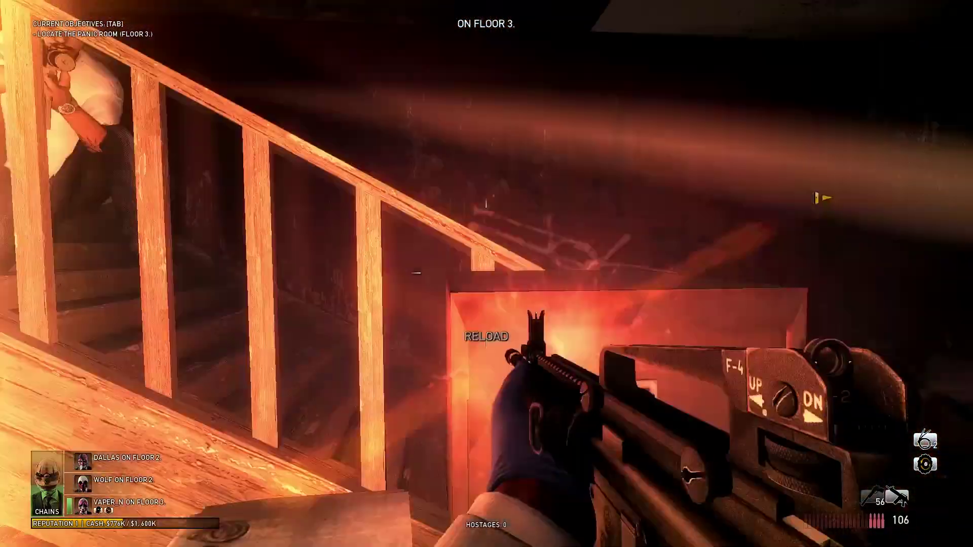
key(w)
click(486, 273)
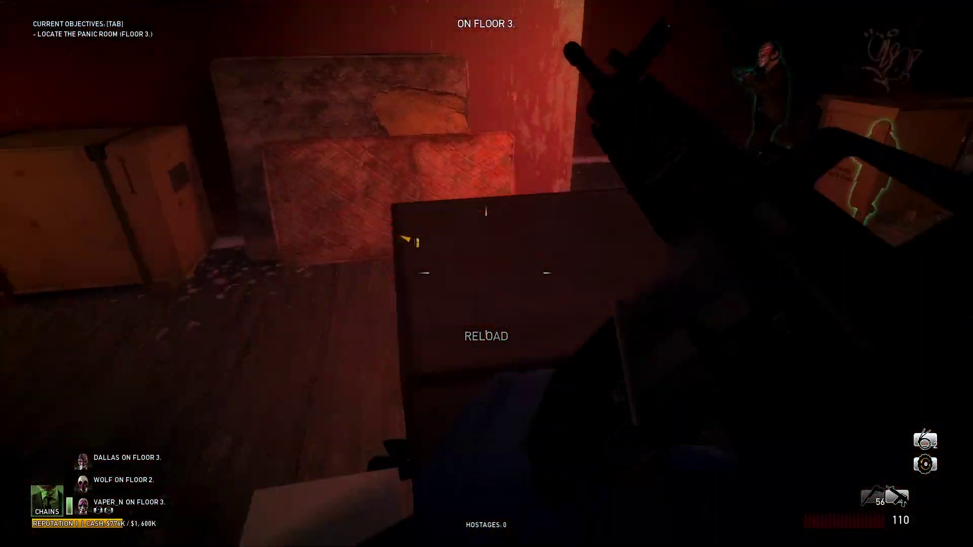
key(r)
key(w)
click(487, 274)
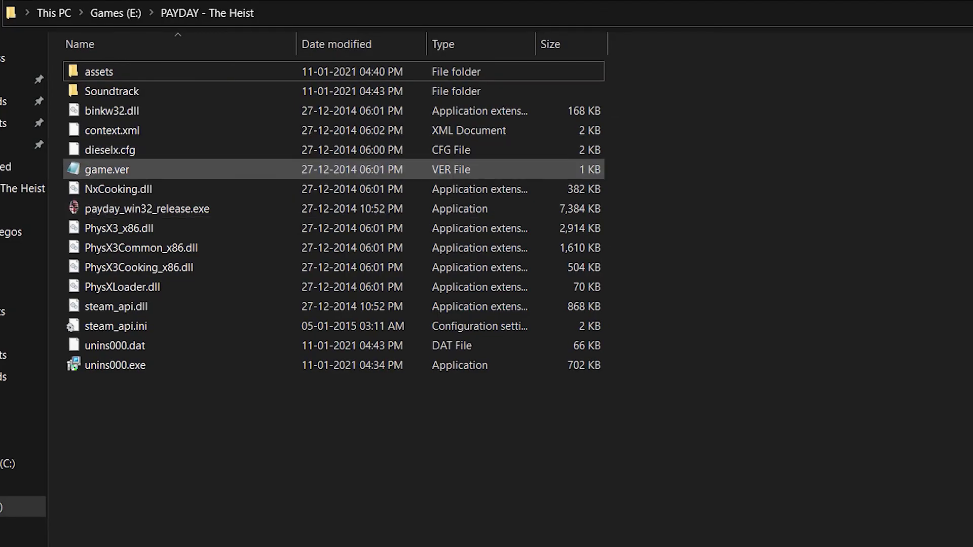
- Open game.ver in Notepad through Open with, showing version 1.21.0
click(107, 170)
key(shift+F10)
key(Down)
key(Down)
key(Down)
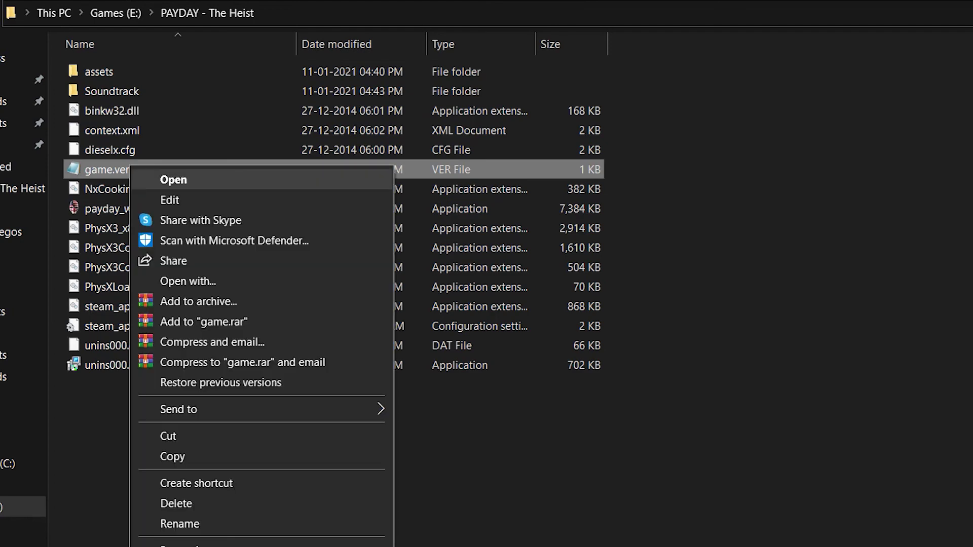
key(Down)
key(Down)
key(Down)
key(Return)
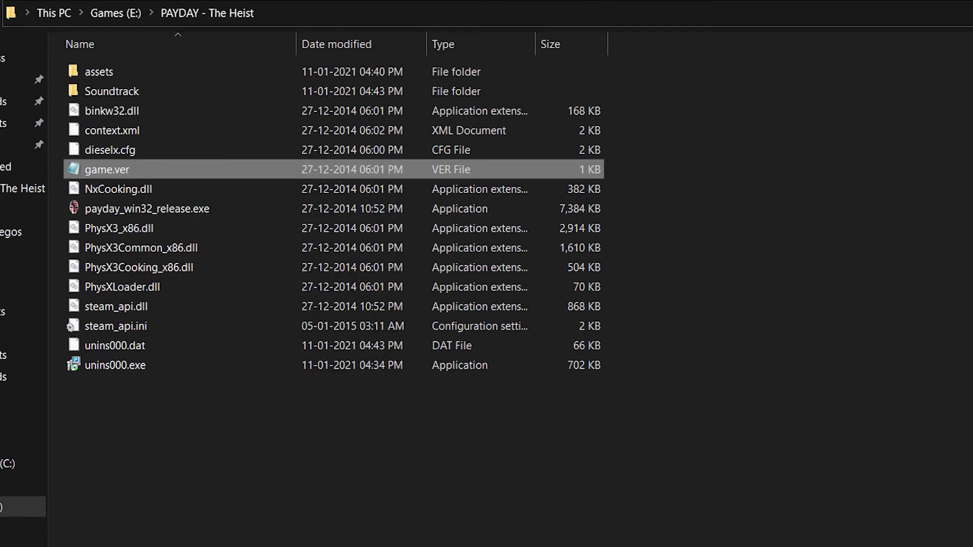
key(Down)
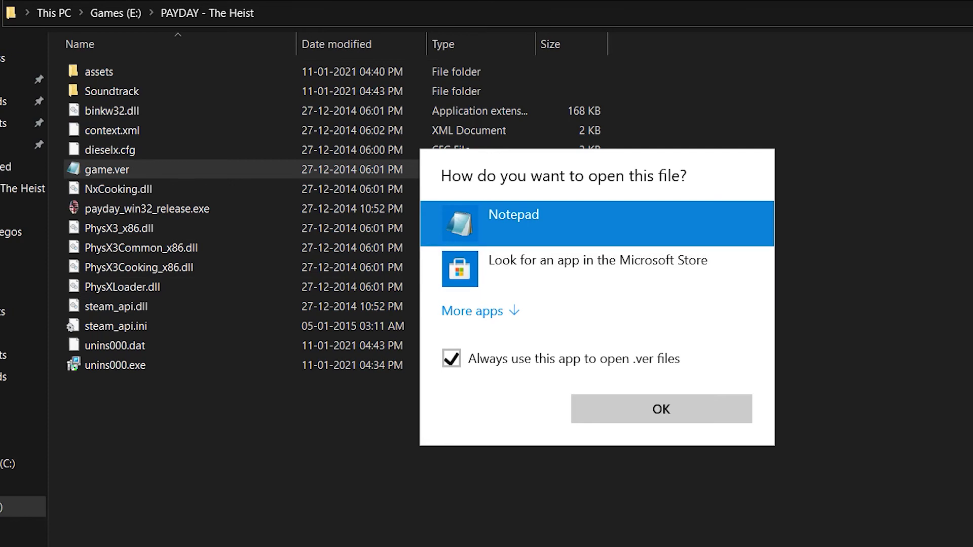
key(Return)
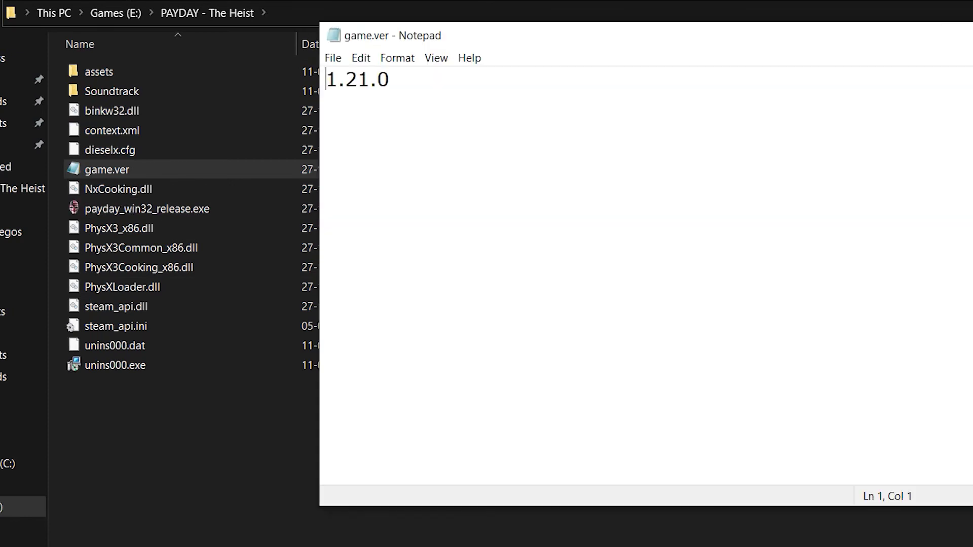
click(389, 79)
key(shift+Home)
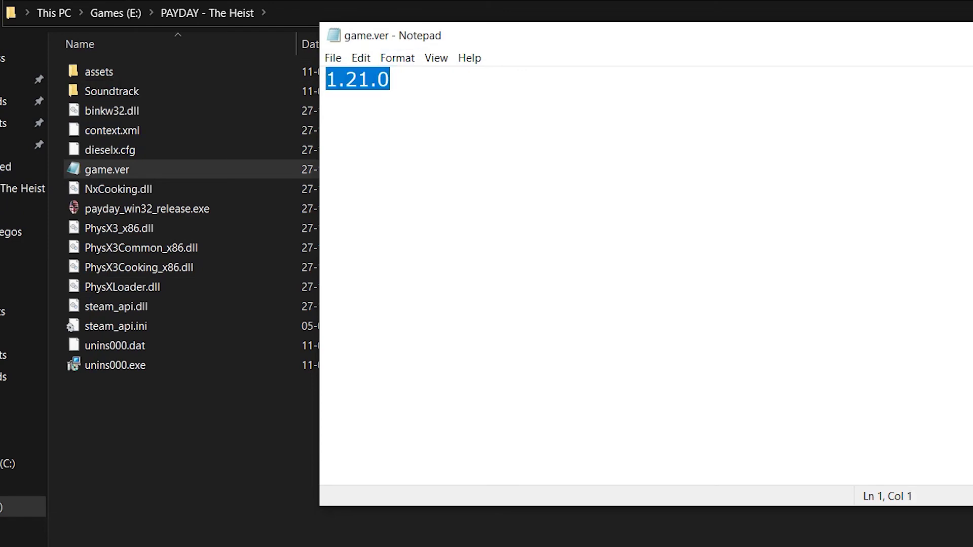
key(End)
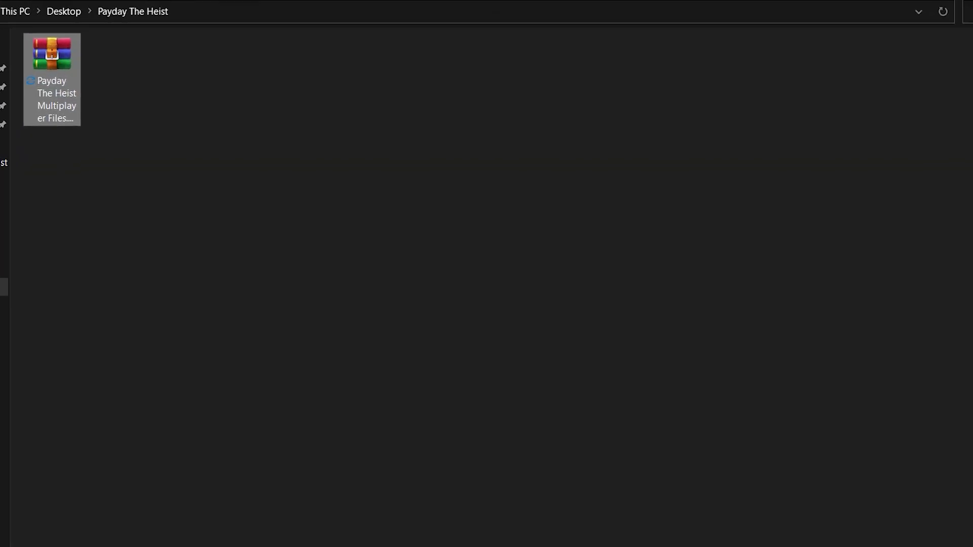
- Extract the multiplayer RAR archive into a 'Payday The Heist Multiplayer Files' folder
right_click(58, 90)
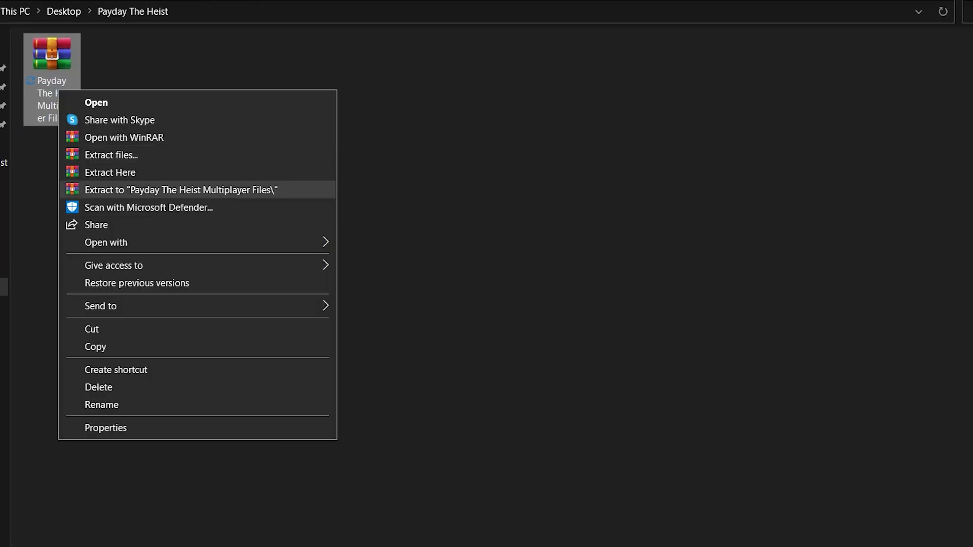
click(181, 189)
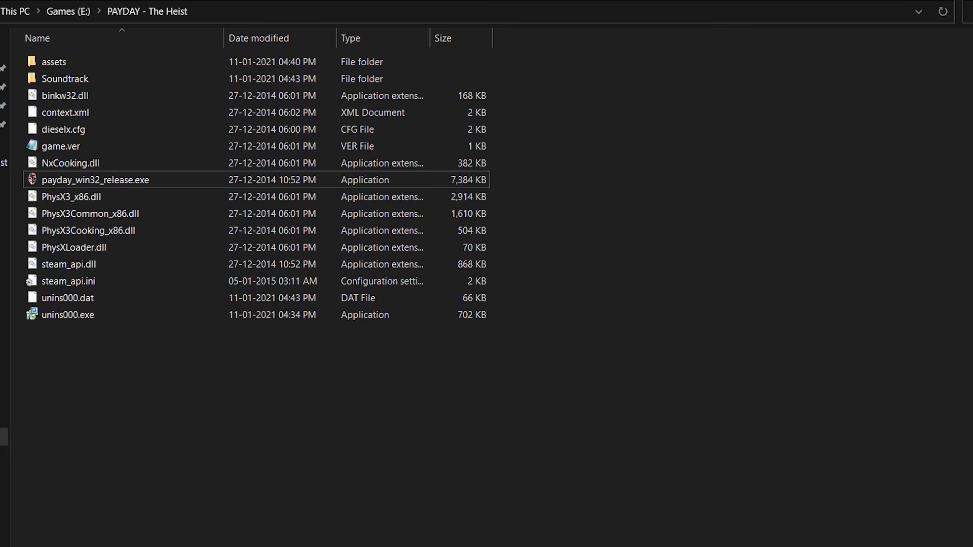
- Cut payday_win32_release.exe, steam_api.dll and steam_api.ini from the game folder
click(95, 180)
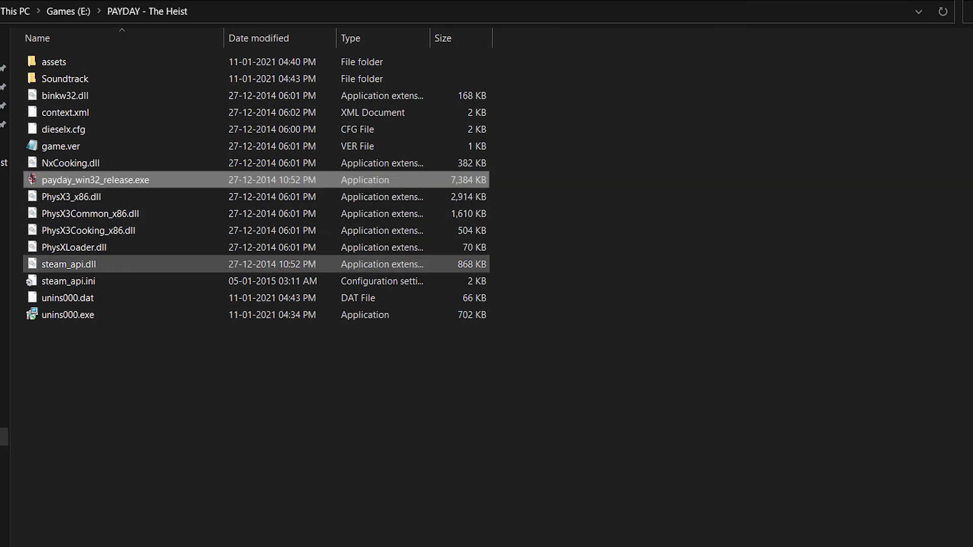
ctrl+click(68, 264)
ctrl+click(68, 281)
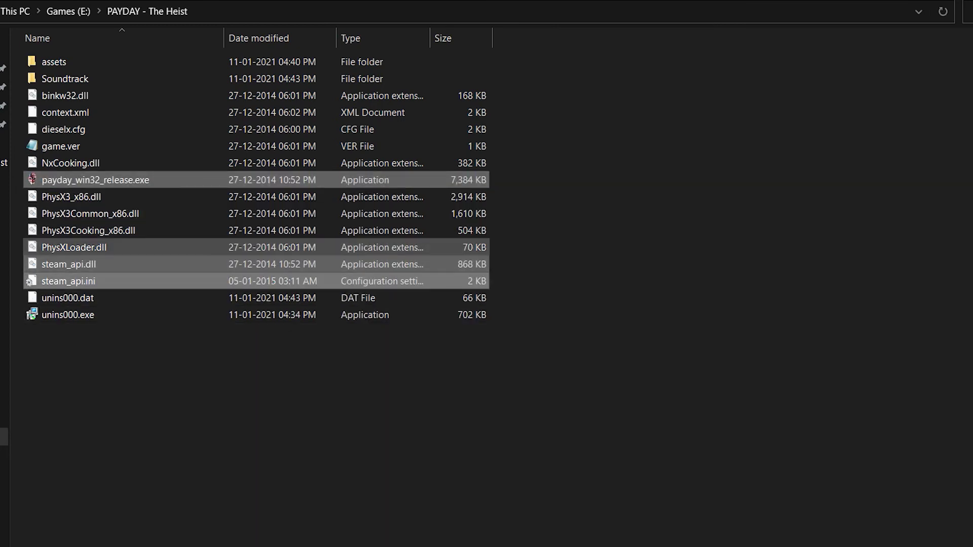
right_click(431, 181)
click(464, 326)
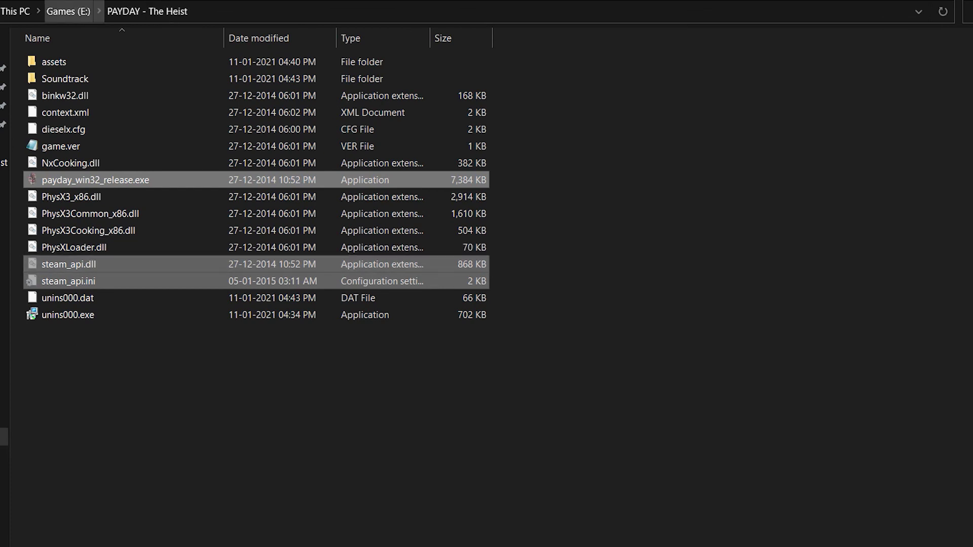
- Paste the three files into a new 'Payday 1 Backup' folder on Games (E:)
click(68, 11)
key(ctrl+shift+n)
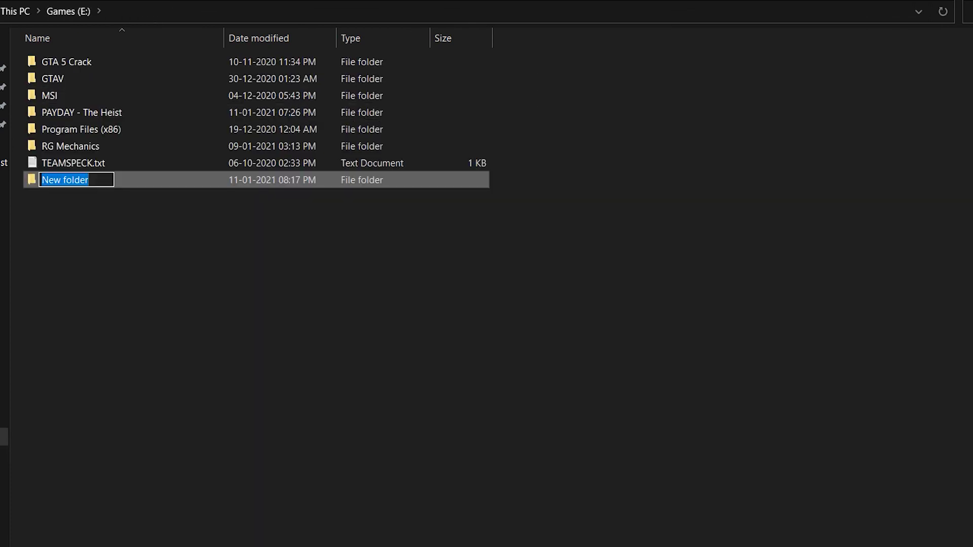
text(Payday 1 Backup)
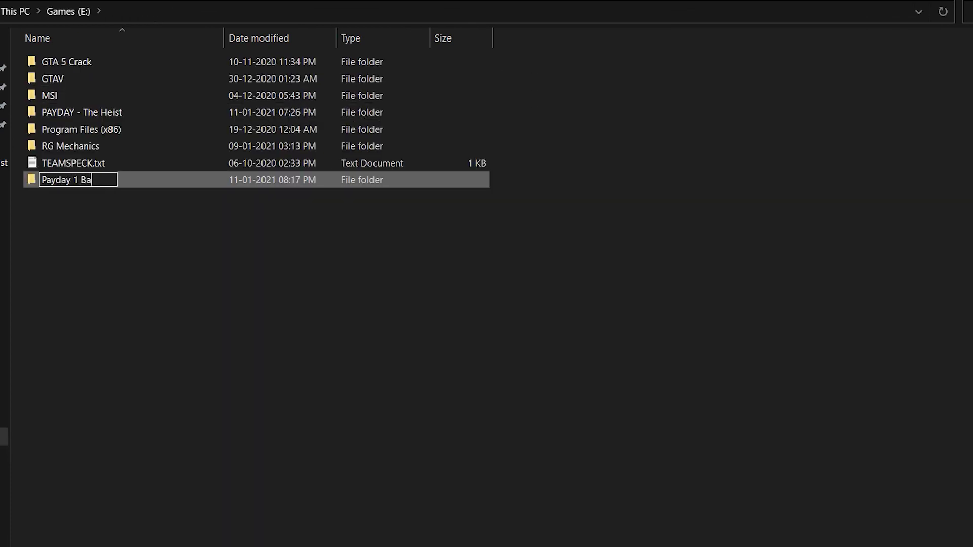
key(Return)
key(Return)
key(ctrl+v)
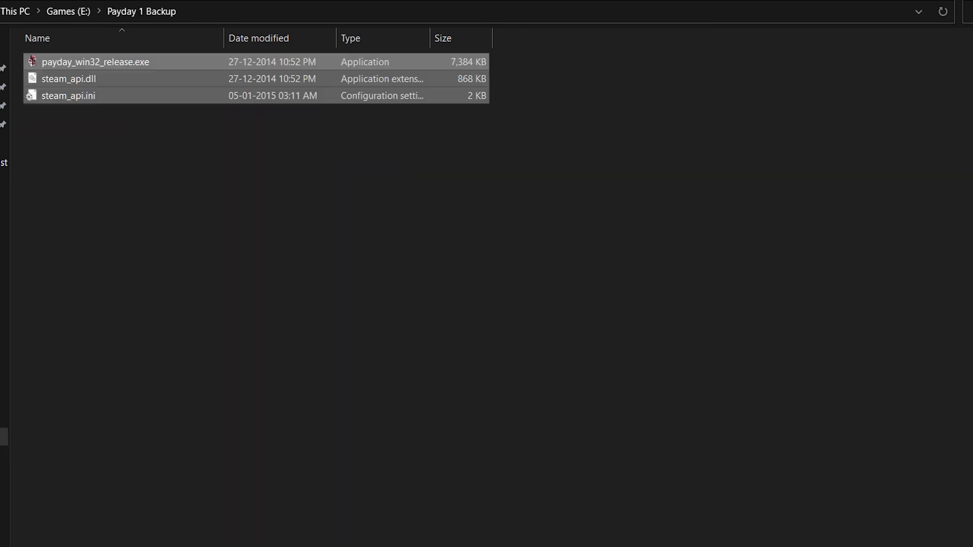
click(4, 107)
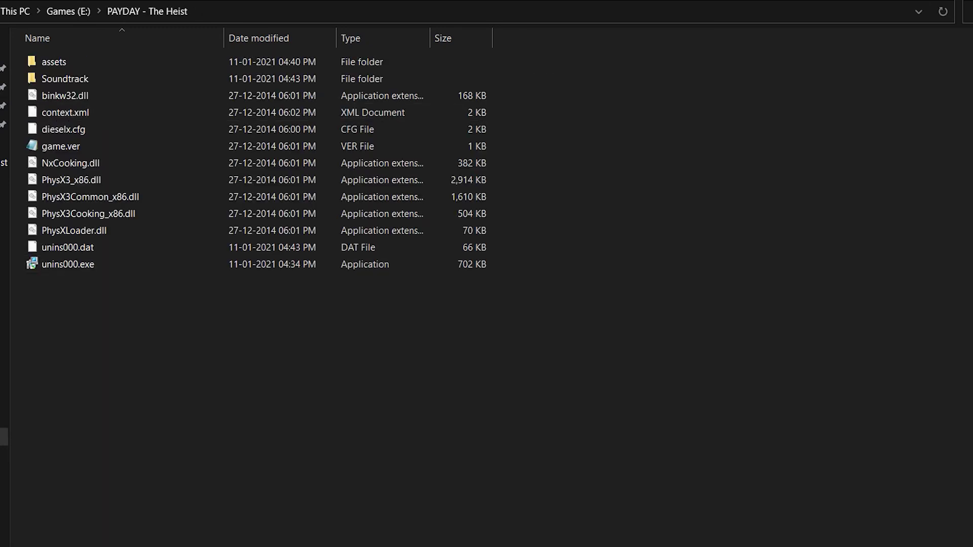
- Copy all six files from the extracted multiplayer folder and paste them into the game folder
mouse_move(434, 545)
click(358, 511)
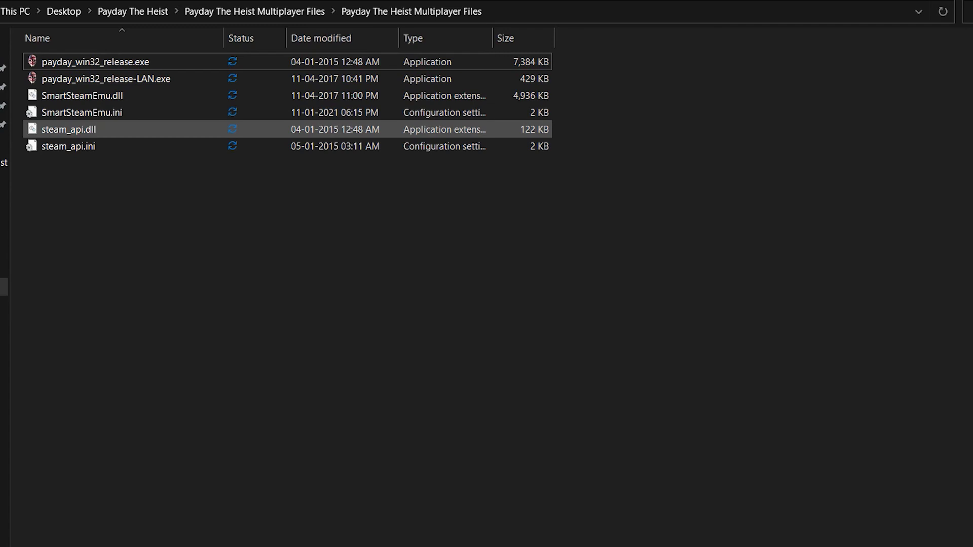
drag(149, 254, 149, 38)
right_click(274, 133)
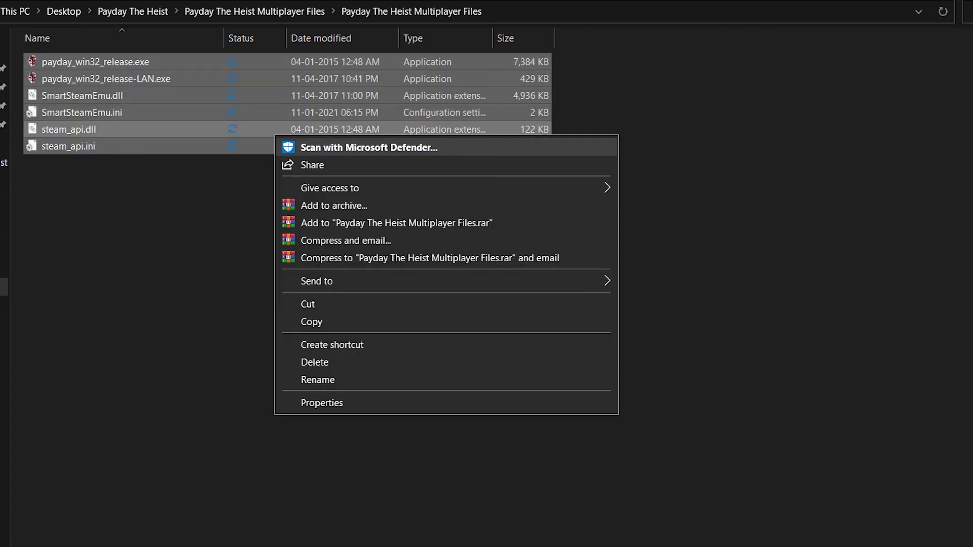
click(311, 321)
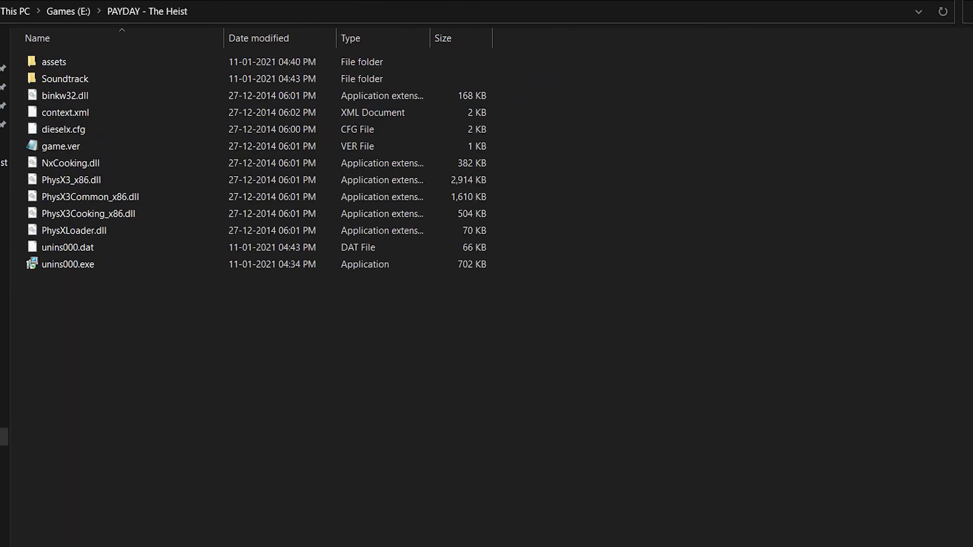
right_click(743, 120)
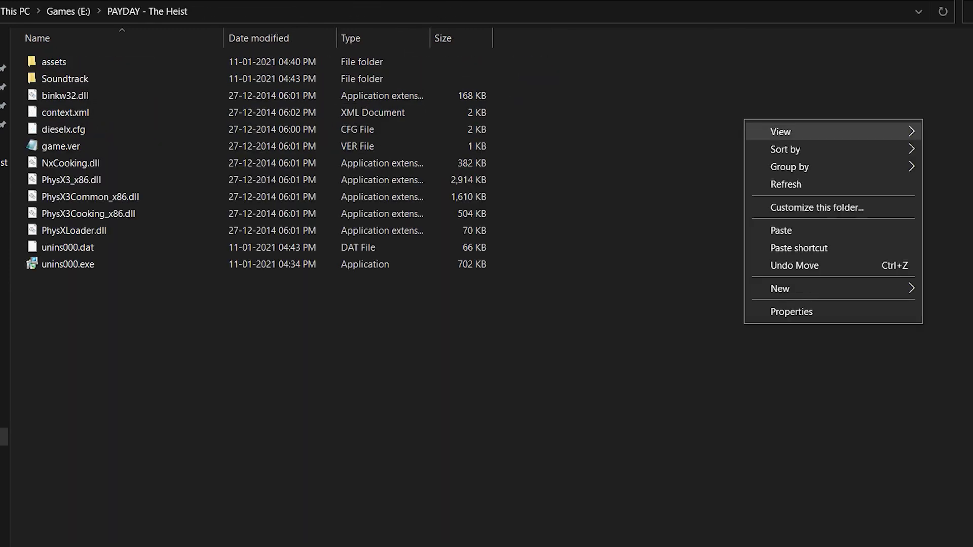
click(761, 230)
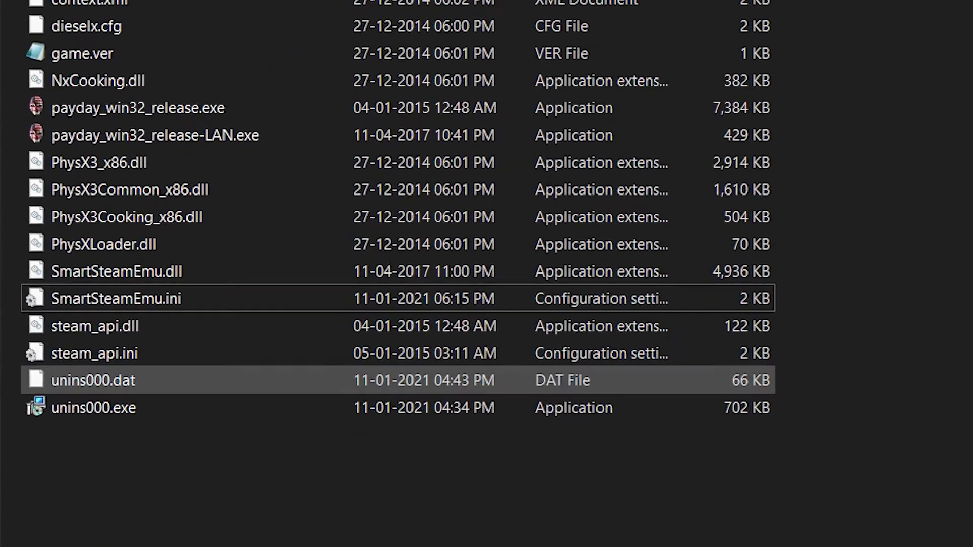
double_click(81, 275)
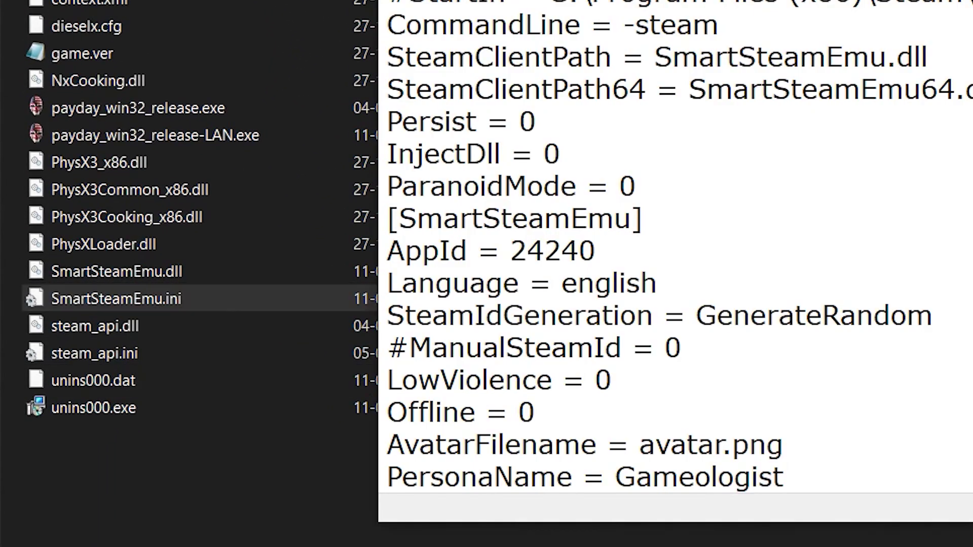
key(Down)
key(End)
key(shift+Left)
key(shift+Left)
key(shift+Left)
key(shift+Left)
key(shift+Left)
key(shift+Left)
key(shift+Left)
key(shift+Left)
key(shift+Left)
key(shift+Left)
key(shift+Left)
key(shift+Left)
key(shift+Left)
key(shift+Left)
key(shift+Left)
key(shift+Left)
key(shift+Left)
key(shift+Left)
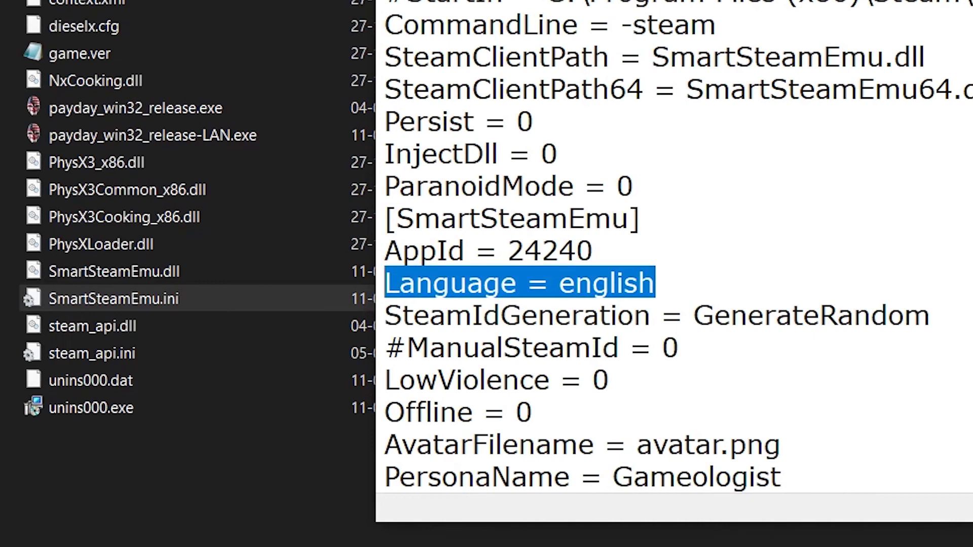
key(End)
scroll(674, 254, down, 1)
key(shift+Left)
key(shift+Left)
key(shift+Left)
key(shift+Left)
key(shift+Left)
key(shift+Left)
key(shift+Left)
key(shift+Left)
key(shift+Left)
key(shift+Left)
key(shift+Left)
key(shift+Left)
key(shift+Left)
key(shift+Left)
key(shift+Left)
key(shift+Left)
key(shift+Left)
key(shift+Left)
key(shift+Left)
key(shift+Left)
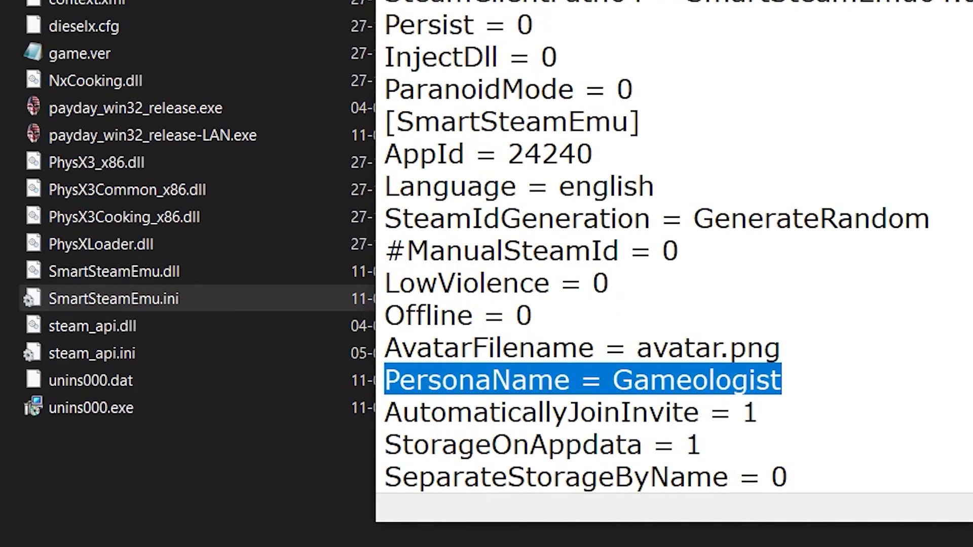
click(613, 380)
key(shift+Right)
key(shift+Right)
key(shift+Right)
key(shift+Right)
key(shift+Right)
key(shift+Right)
key(shift+Right)
key(shift+Right)
key(shift+Right)
key(shift+Right)
key(shift+Right)
key(Right)
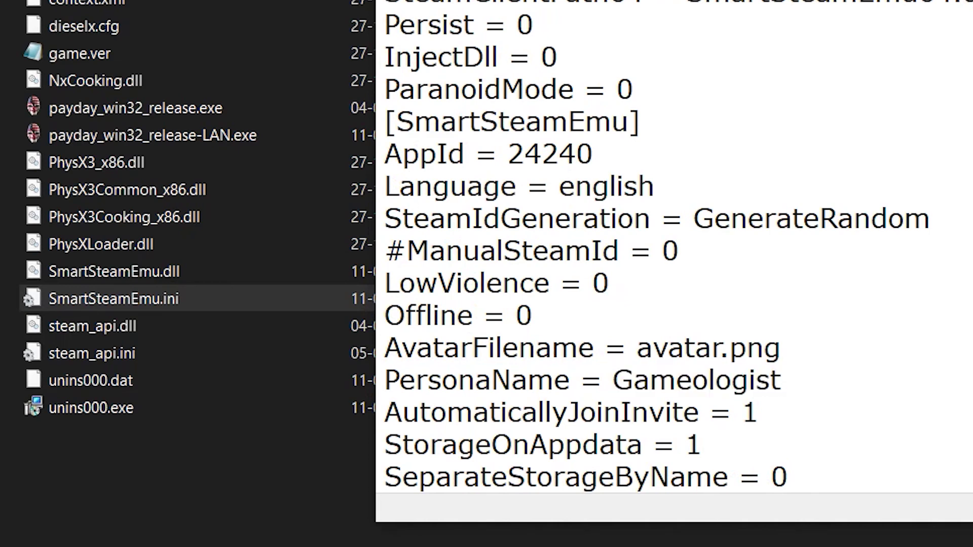
scroll(674, 253, down, 2)
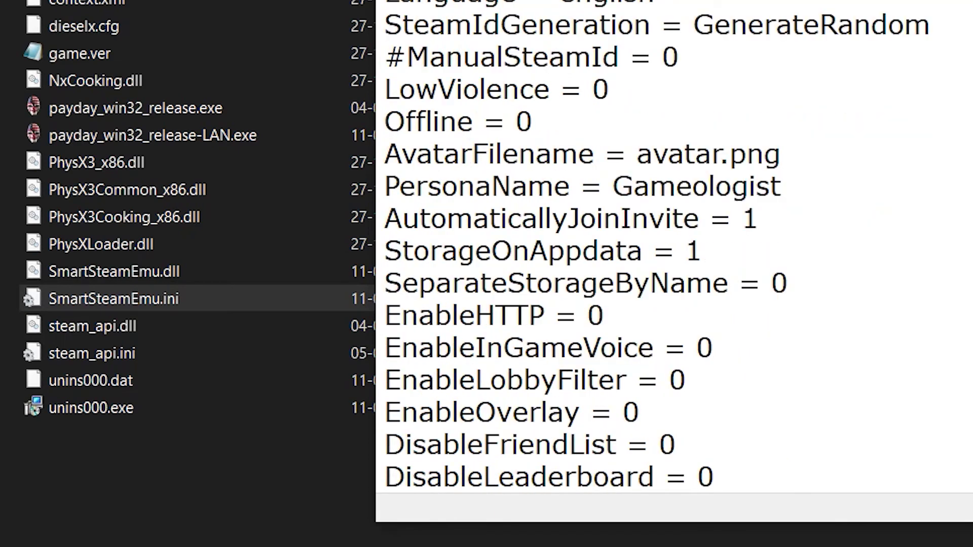
key(shift+Left)
key(shift+Left)
key(shift+Left)
key(shift+Left)
key(shift+Left)
key(shift+Left)
key(shift+Left)
key(shift+Left)
key(shift+Left)
key(shift+Left)
key(shift+Left)
key(shift+Left)
key(shift+Left)
key(shift+Left)
key(shift+Left)
key(shift+Left)
key(shift+Left)
key(shift+Left)
key(shift+Left)
key(shift+Left)
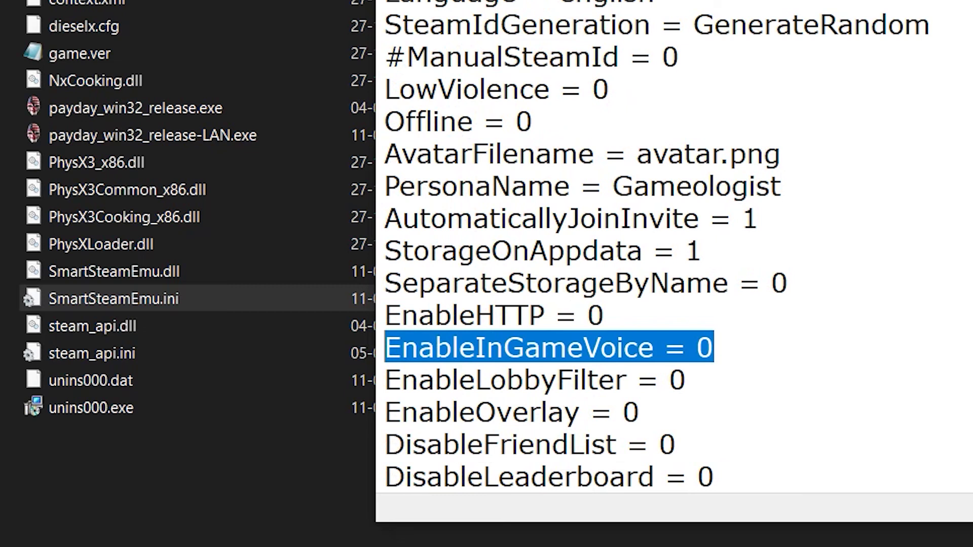
key(Left)
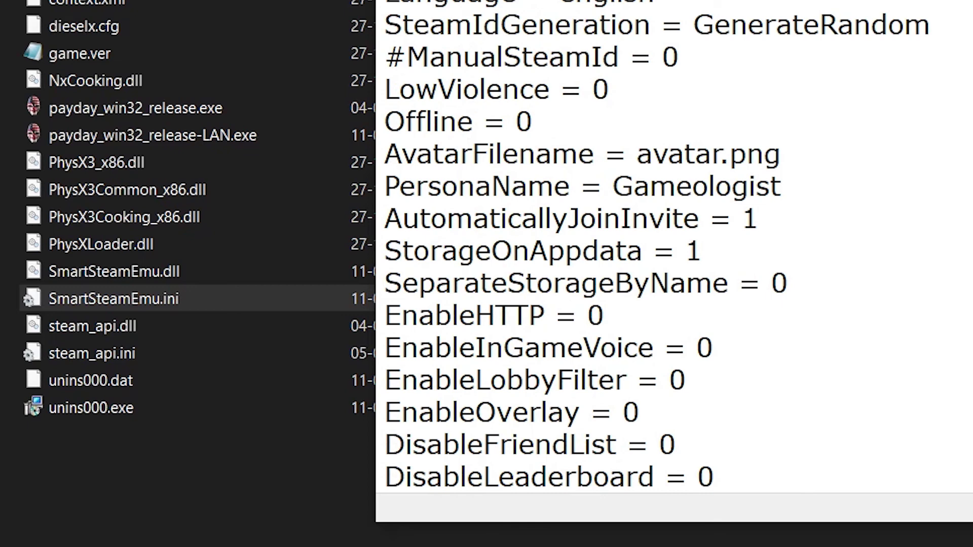
scroll(674, 244, down, 1)
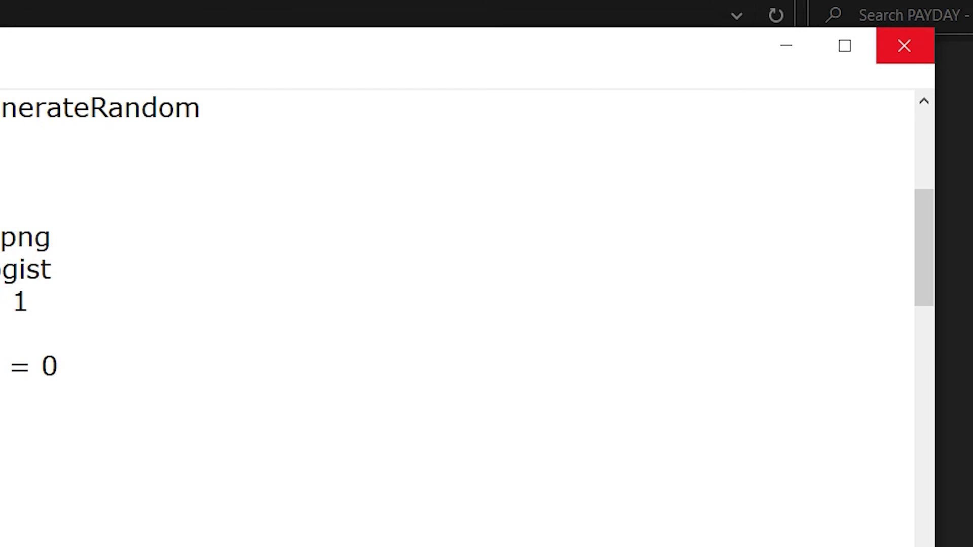
click(905, 45)
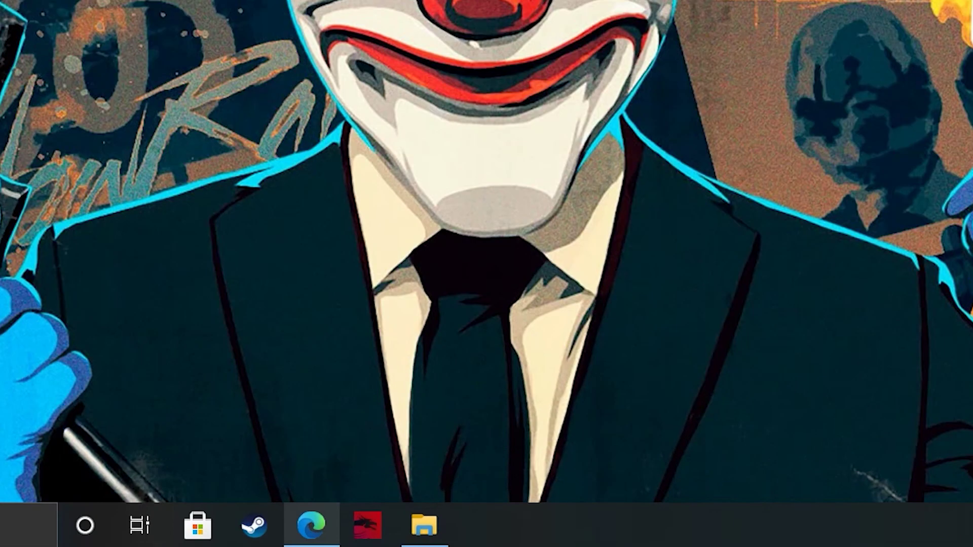
- Download Radmin_VPN_1.1.4166.8.exe from the Radmin VPN page in Edge
click(311, 526)
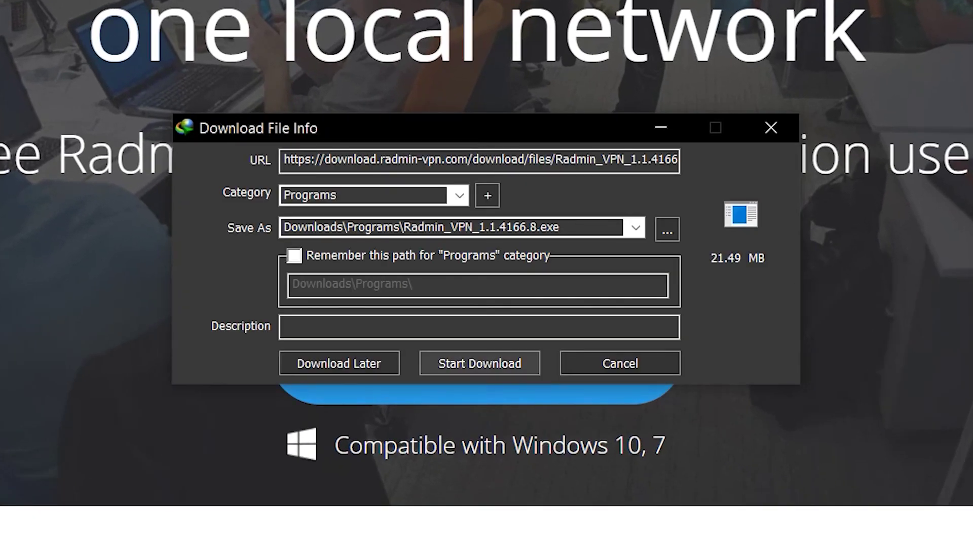
key(Return)
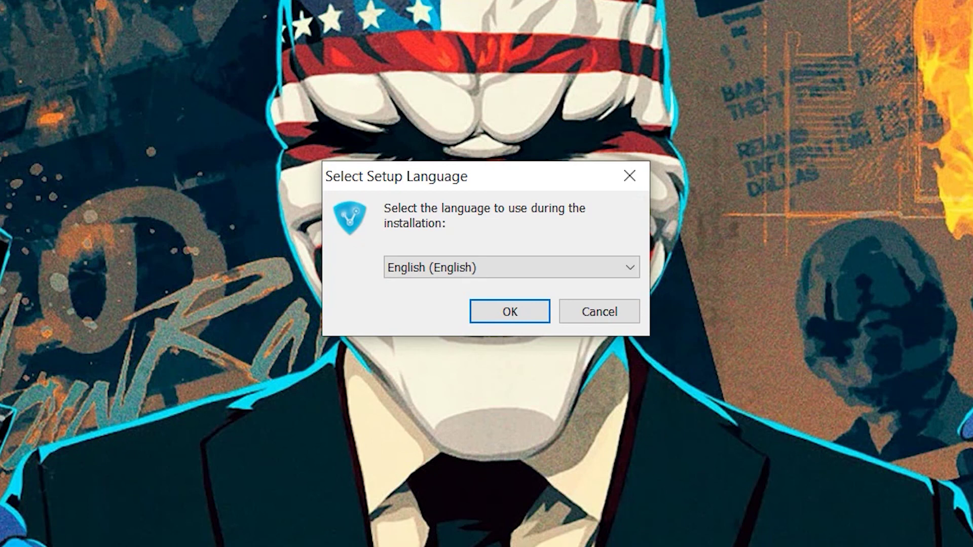
- Keep English as setup language, accept the licence agreement and install Radmin VPN
key(Return)
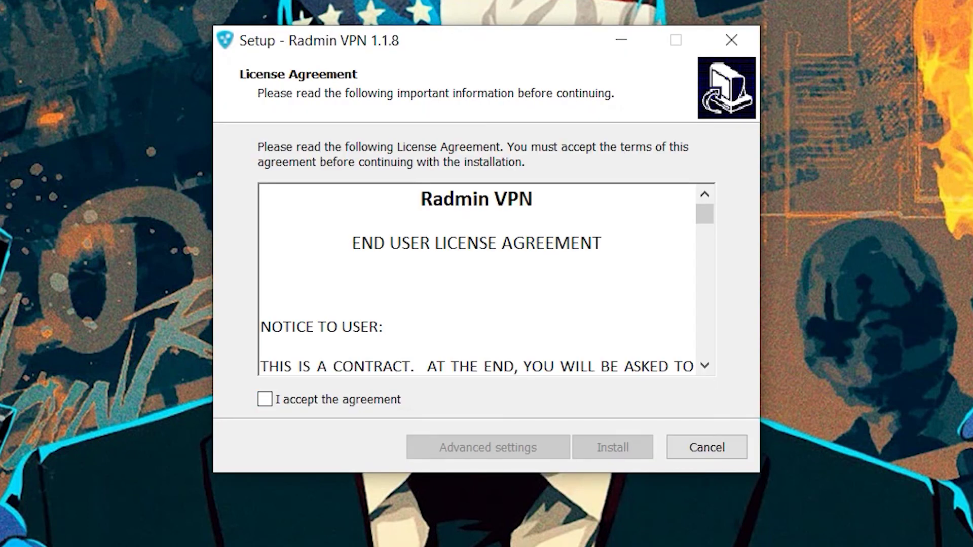
click(264, 399)
click(613, 447)
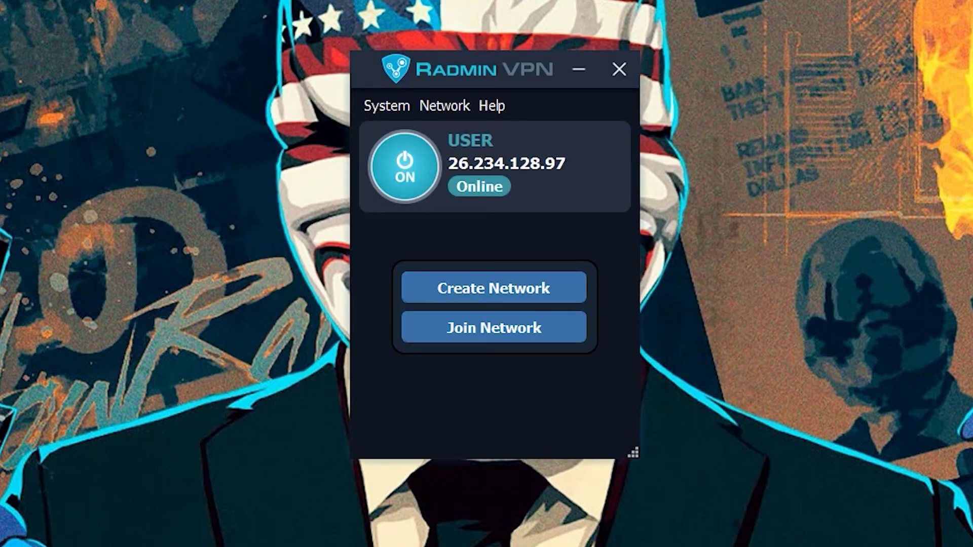
- Rename this computer to GAMEOLOGIST in Radmin VPN
double_click(471, 140)
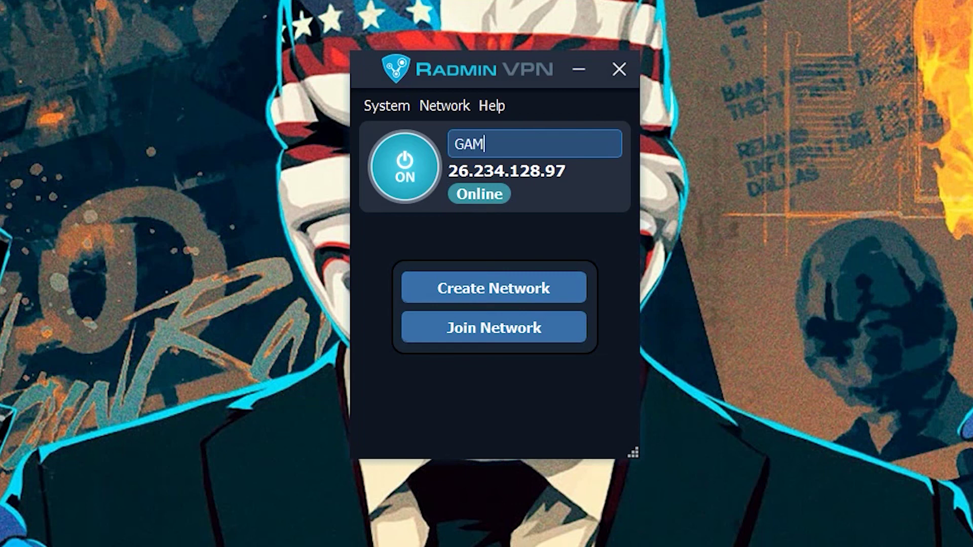
text(GAMEOLOGIST)
key(Return)
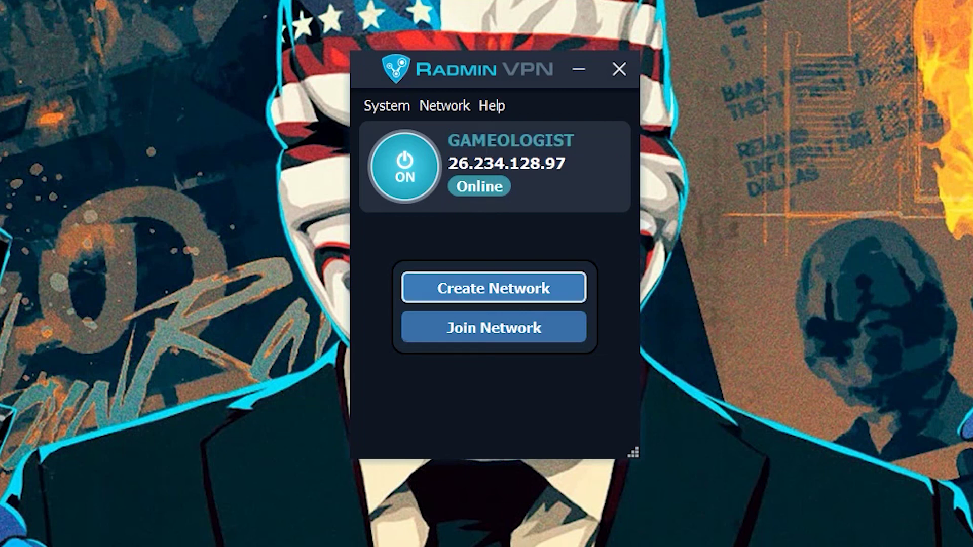
- Create the network PDYTHEHEIST, entering and confirming its password
click(493, 288)
text(PDYTHEHEIST)
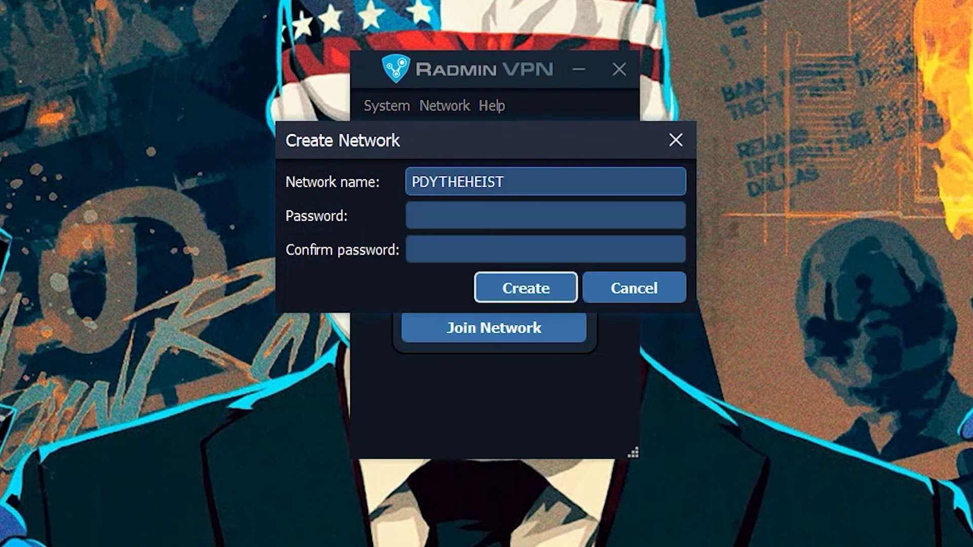
click(545, 216)
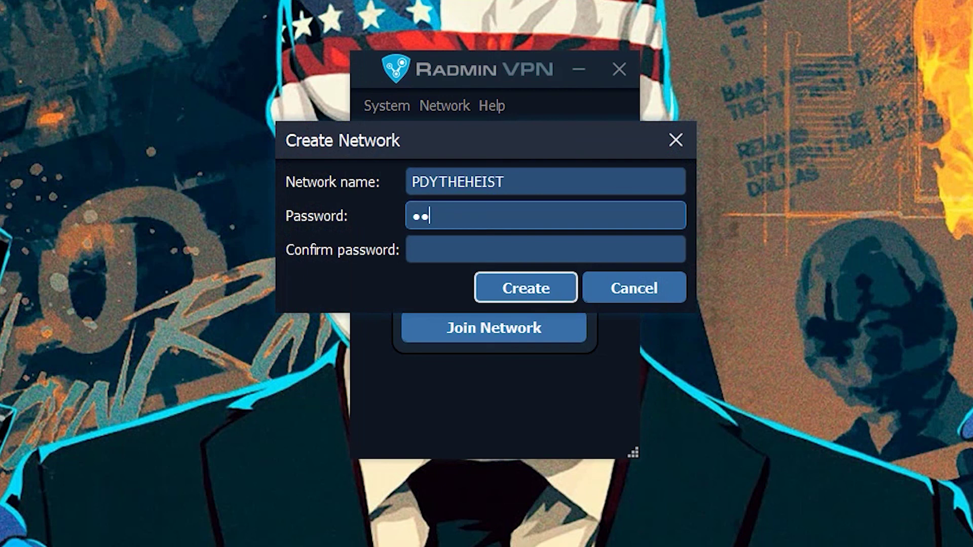
click(545, 249)
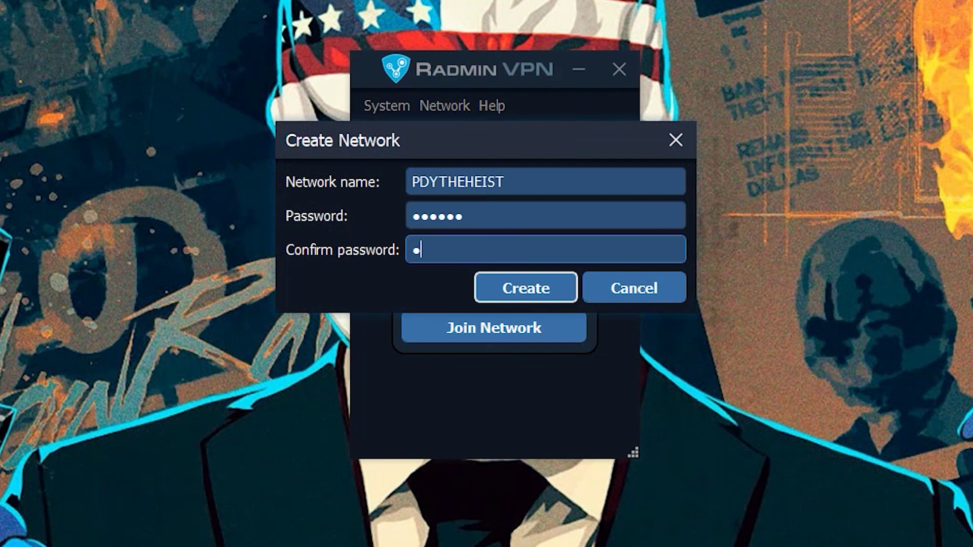
key(Return)
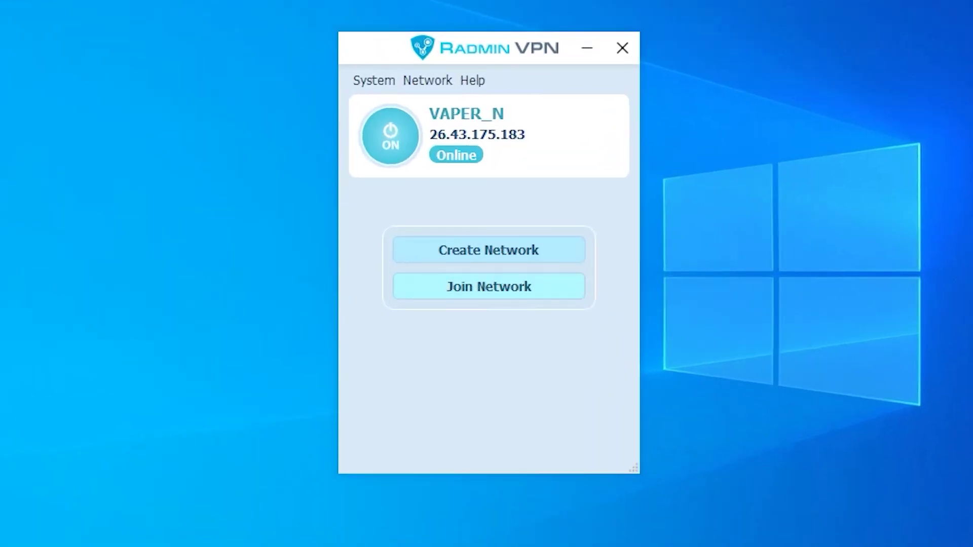
- Join the PDYTHEHEIST network by entering its name and the network password
click(489, 287)
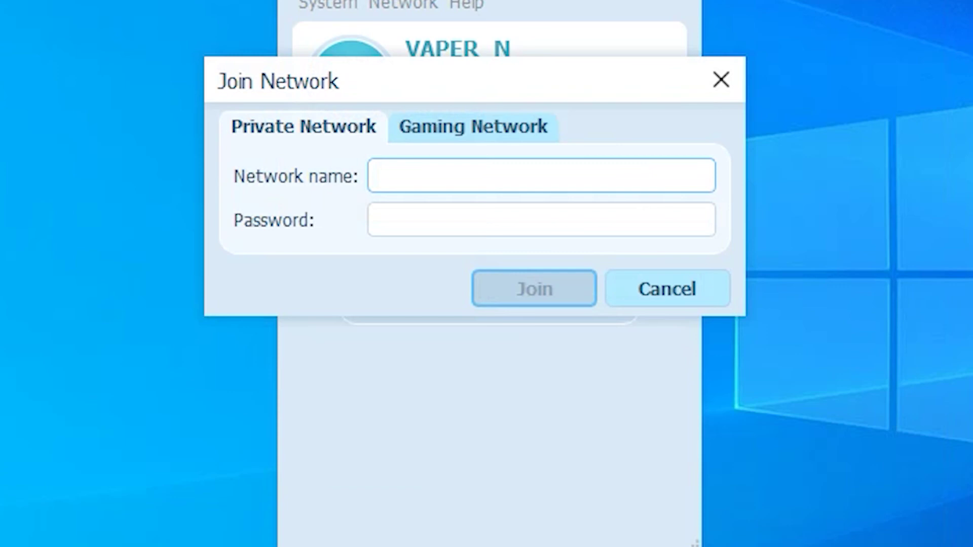
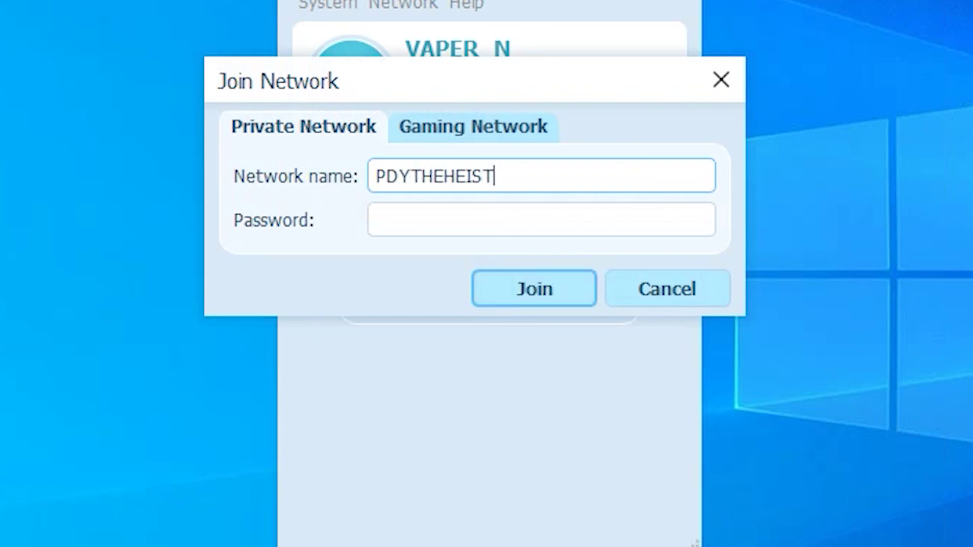
key(Tab)
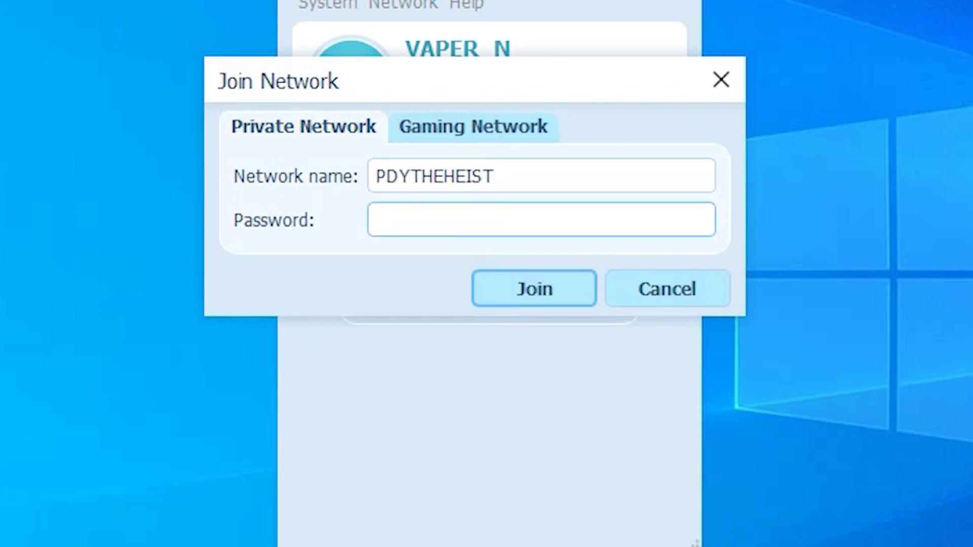
key(Return)
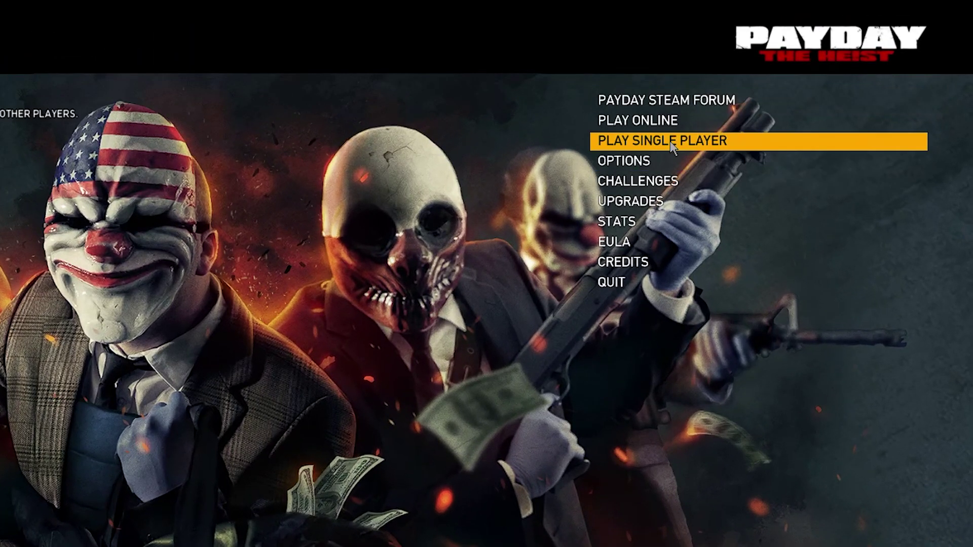
- Host an online Panic Room game from Play Online > Setup Game
click(672, 120)
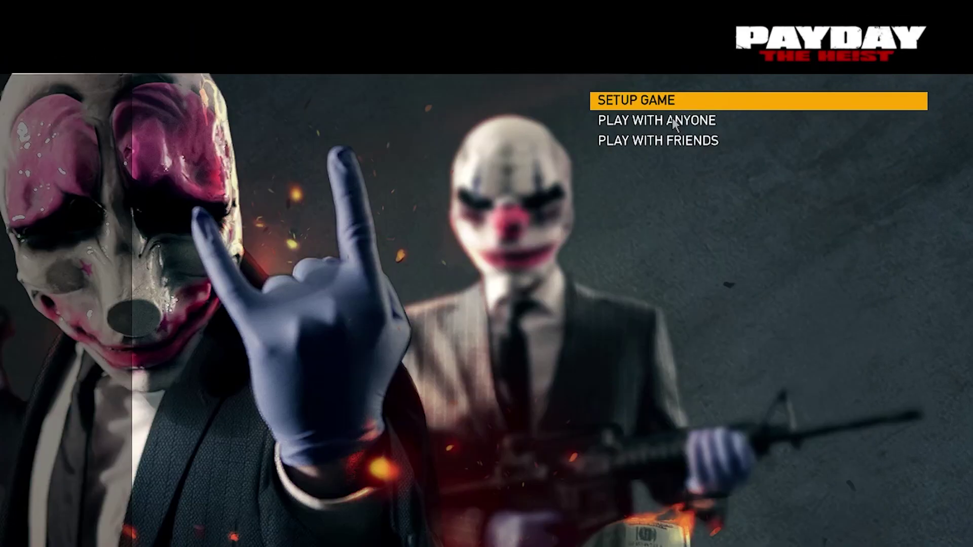
click(645, 104)
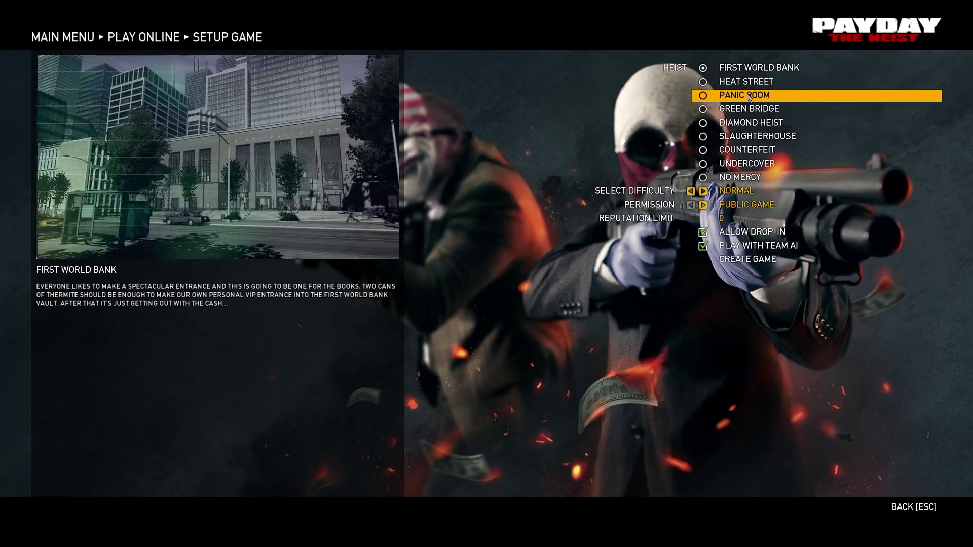
click(748, 97)
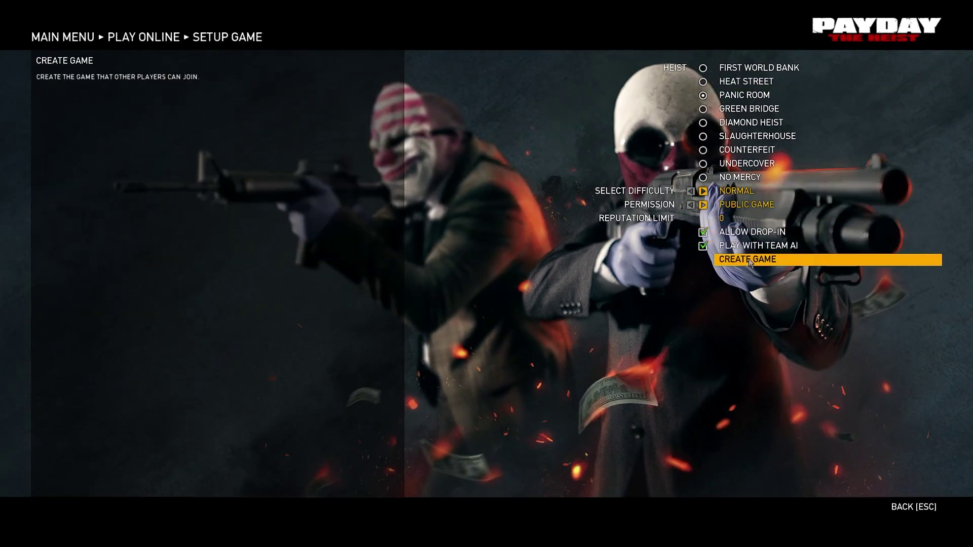
click(750, 261)
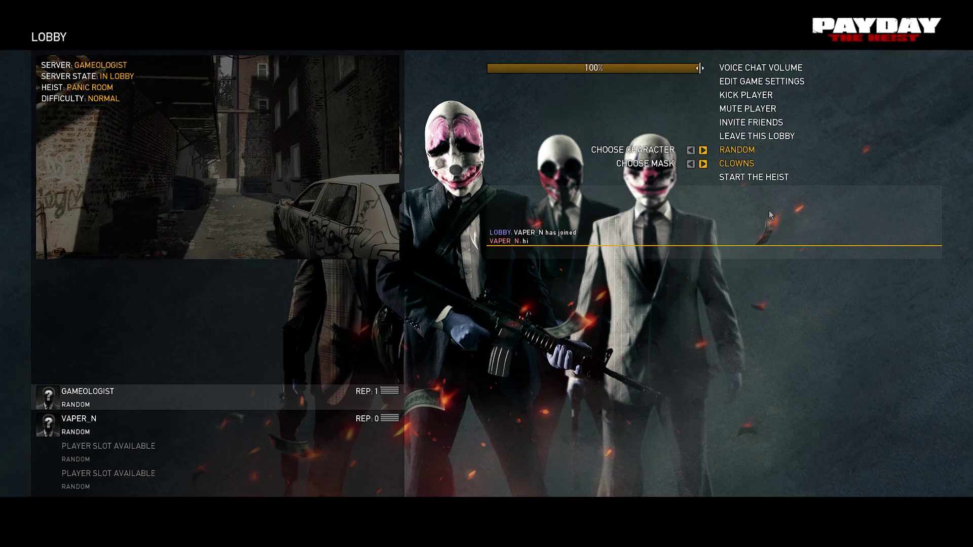
- Send 'hi' in the lobby chat
click(675, 252)
text(hi)
key(Return)
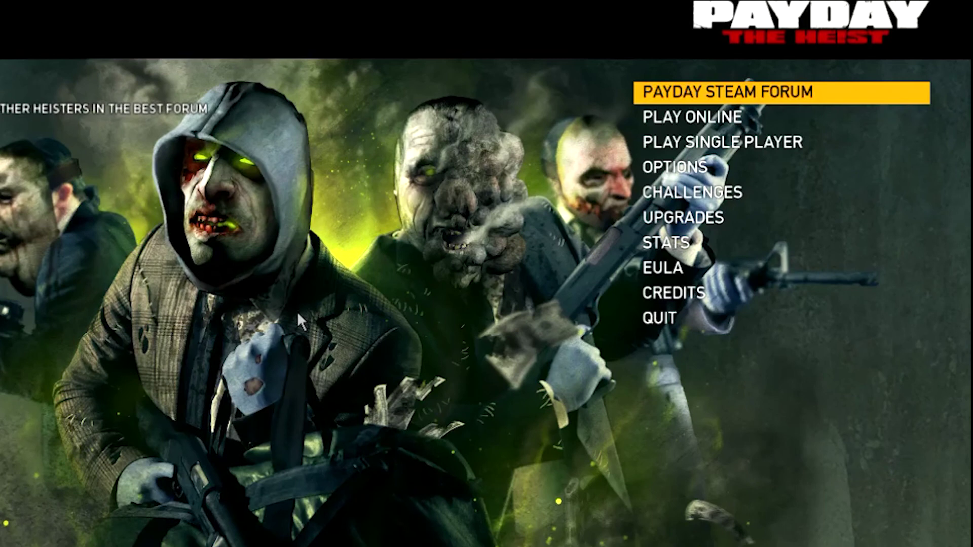
- Bring up PAYDAY's public server list through Play Online > Play With Anyone
key(Down)
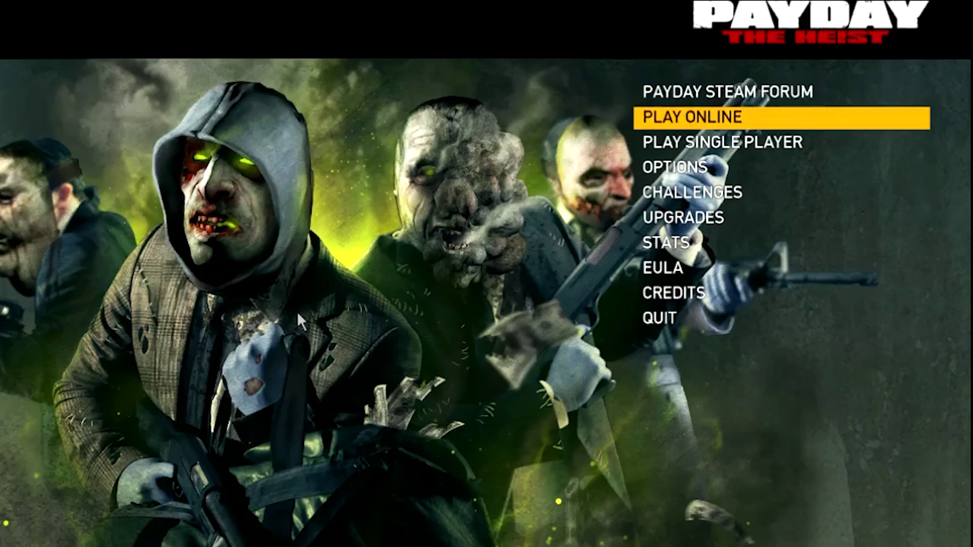
key(Return)
key(Down)
key(Return)
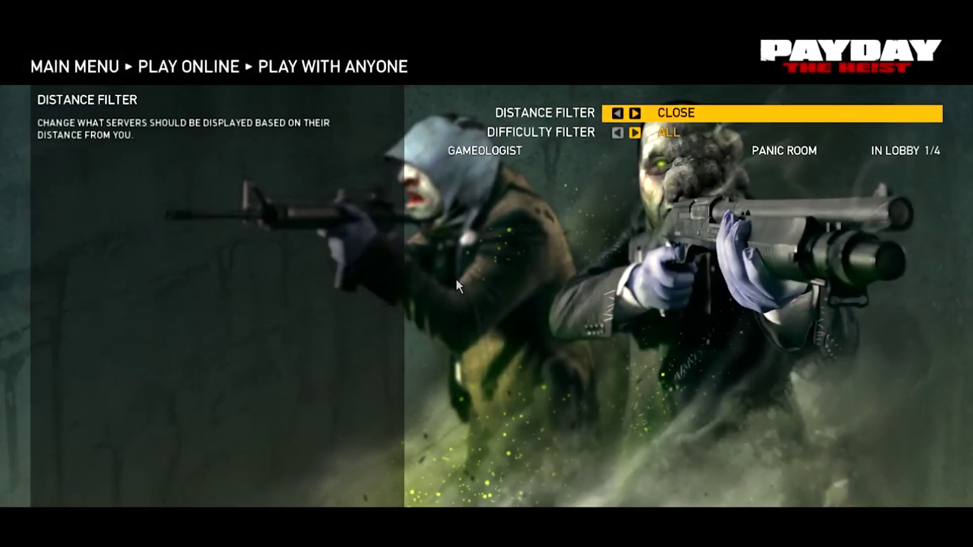
- Join the host's Panic Room lobby from the server list, landing on the voice chat volume setting
key(Down)
key(Down)
key(Return)
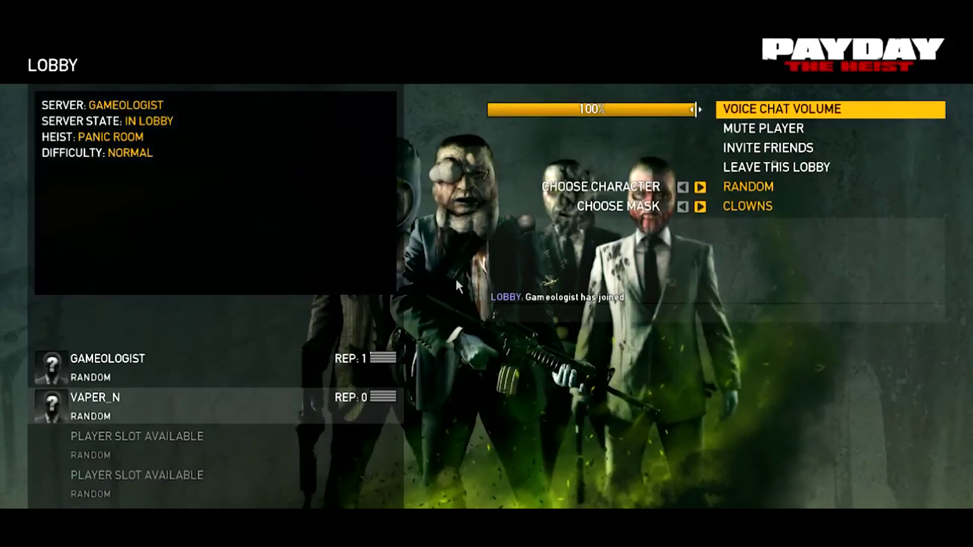
key(Down)
key(Up)
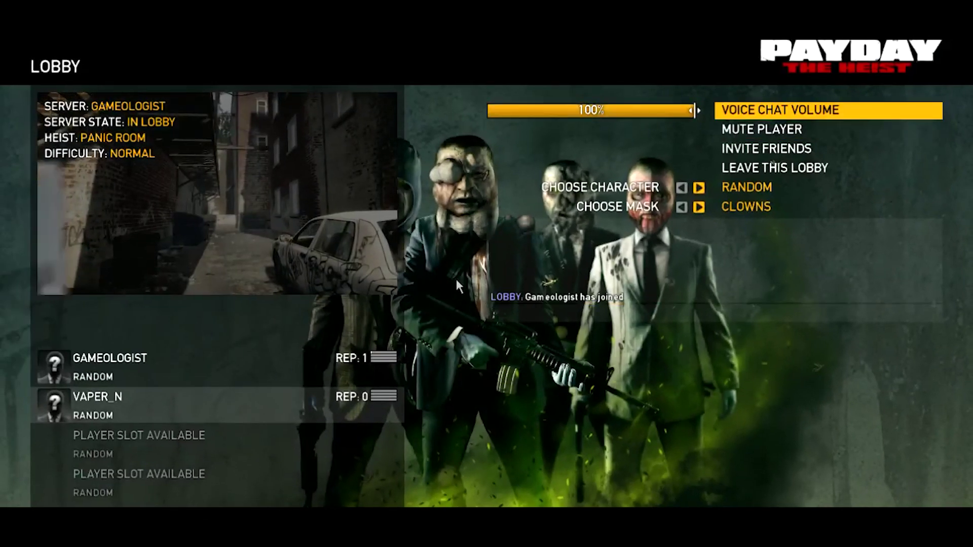